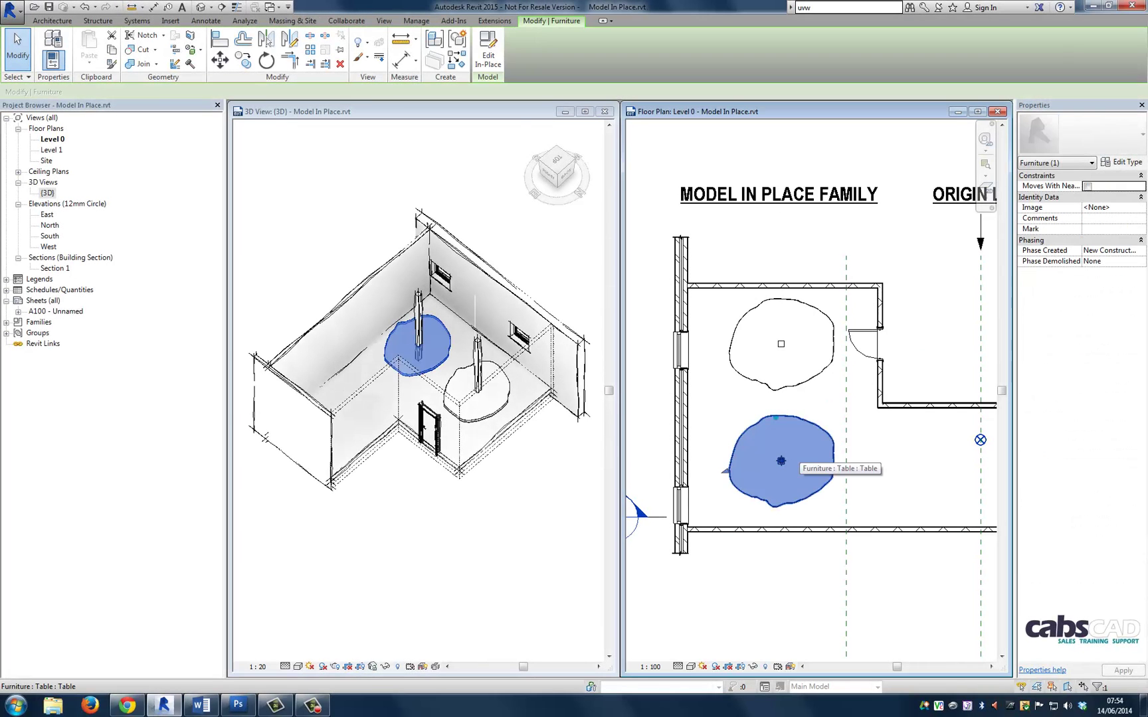
# Sketch a small circle inside the lower table top's extrusion outline to cut a hole, then finish the model.
pyautogui.click(485, 37)
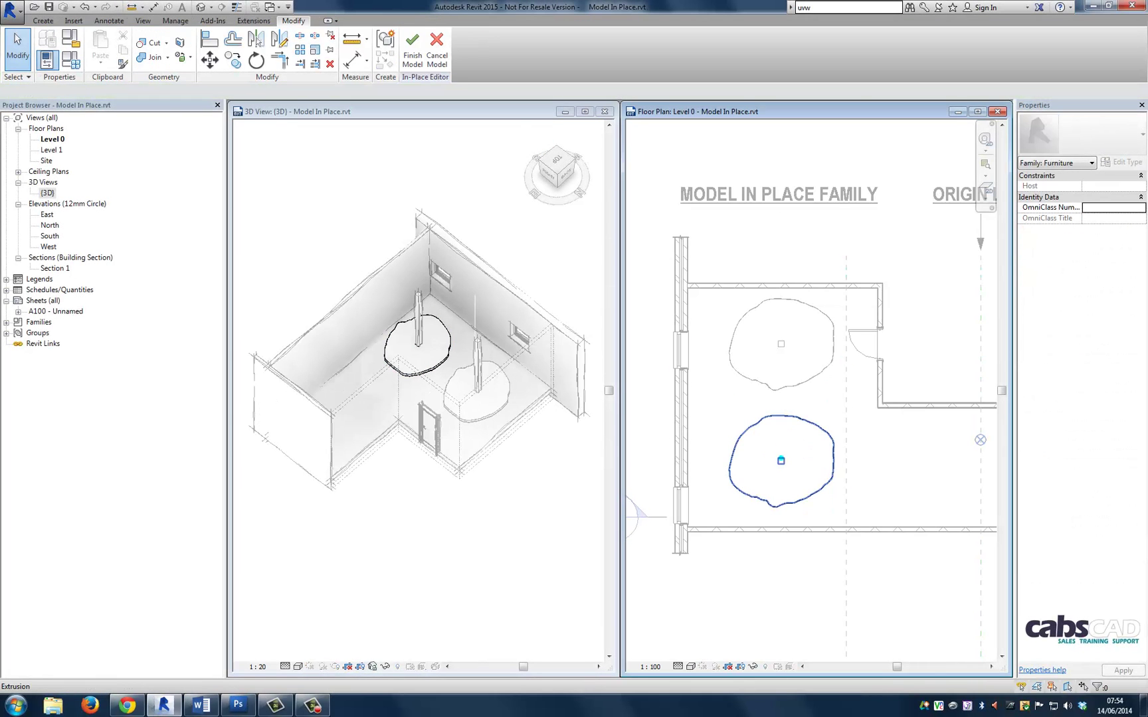
pyautogui.click(731, 458)
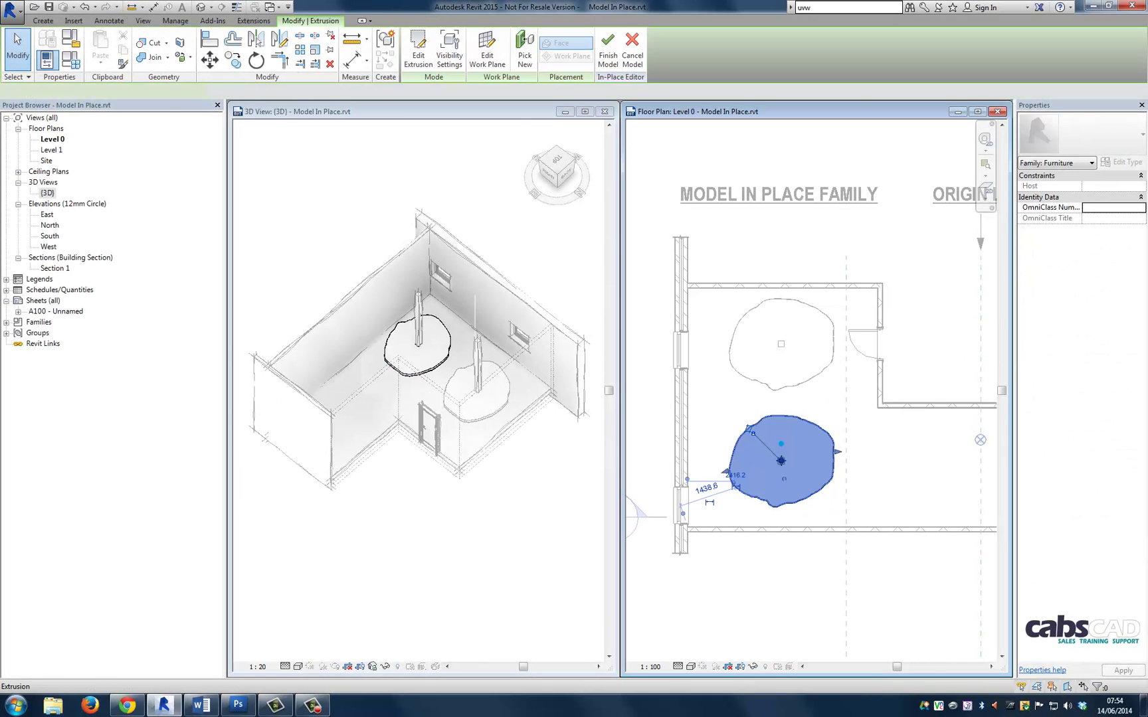
pyautogui.click(417, 50)
pyautogui.click(489, 36)
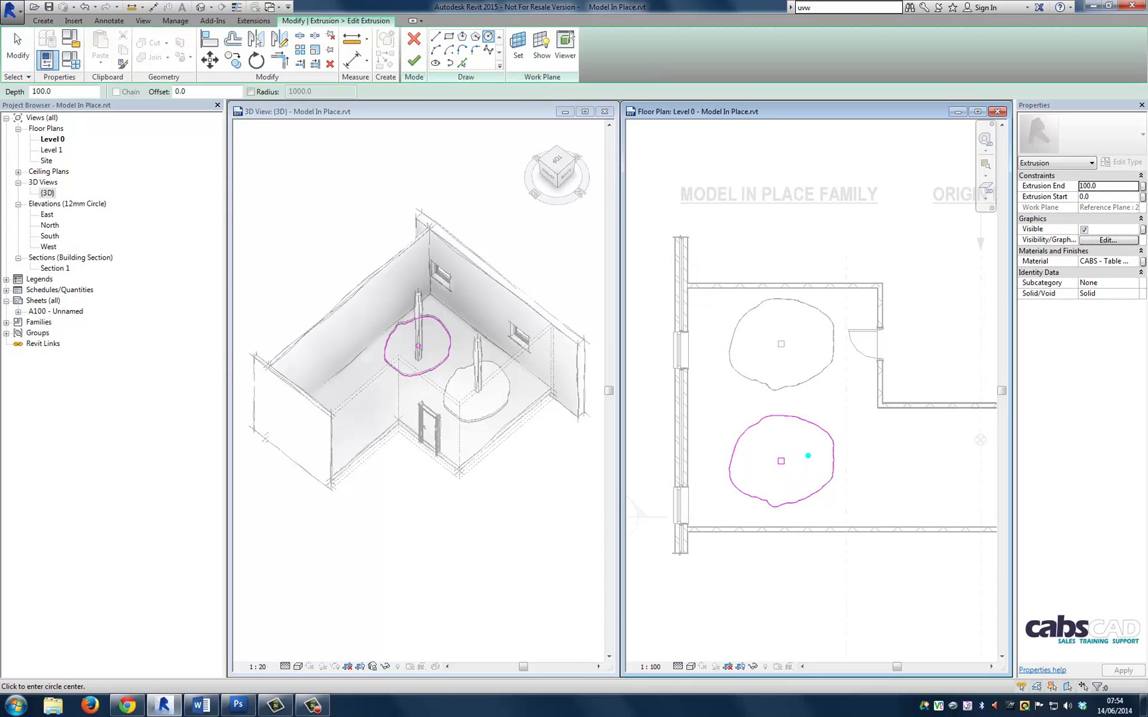
pyautogui.click(810, 457)
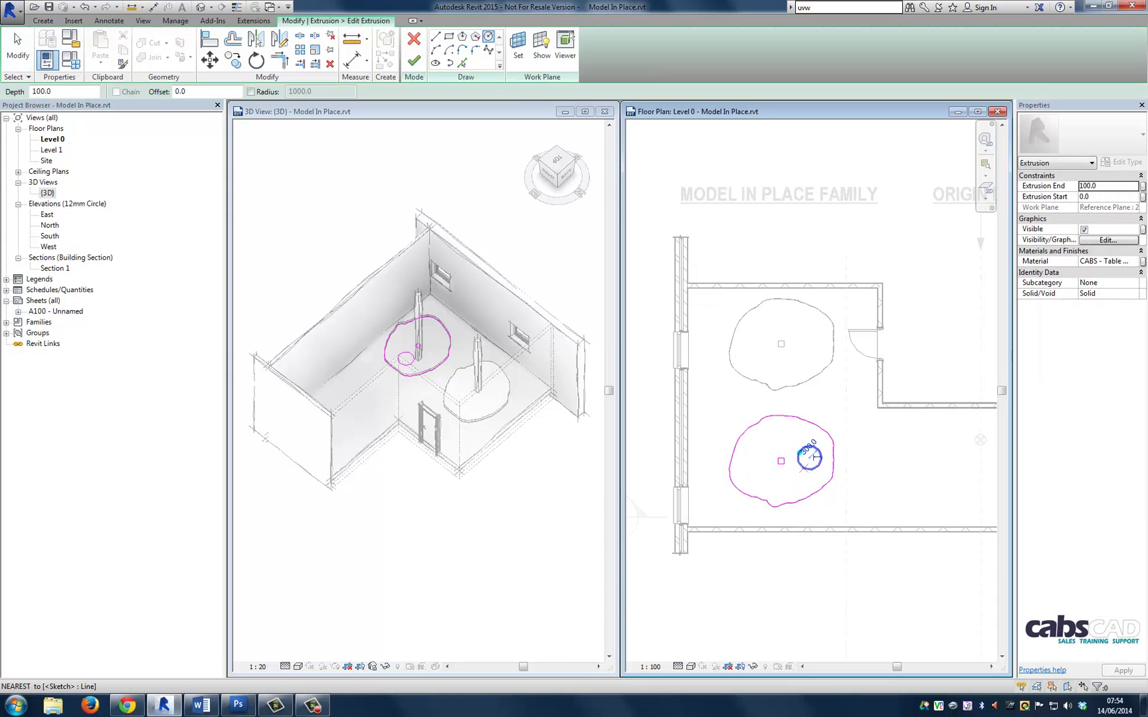
pyautogui.click(817, 457)
pyautogui.click(414, 61)
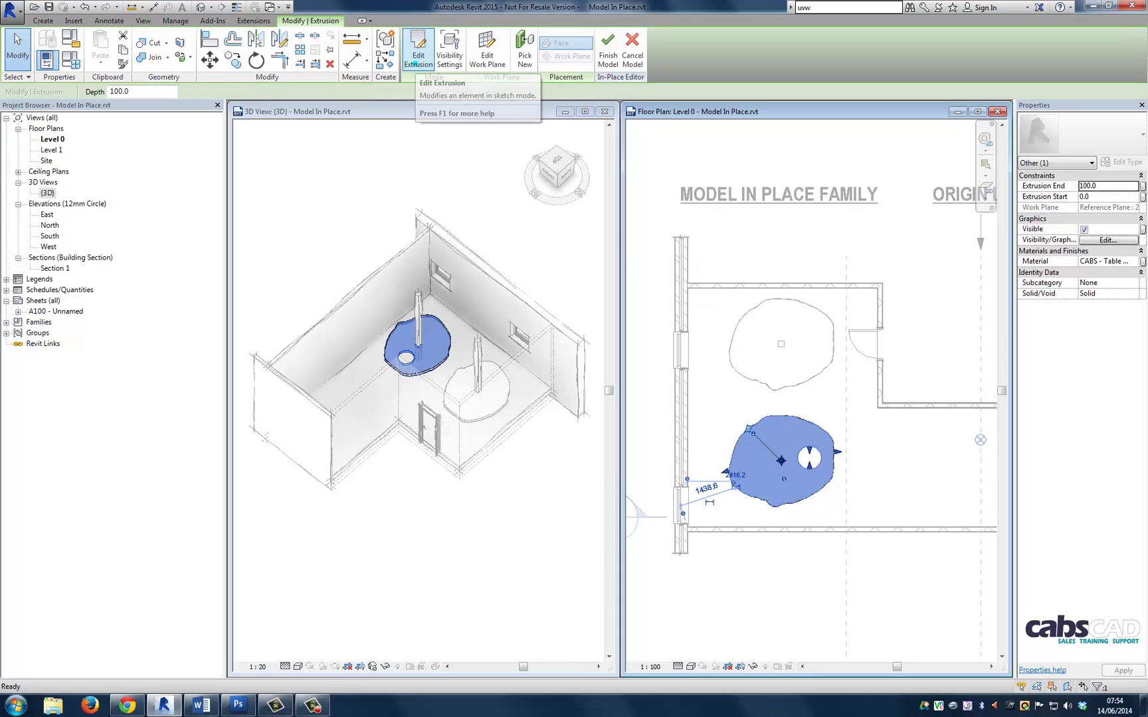
pyautogui.click(607, 49)
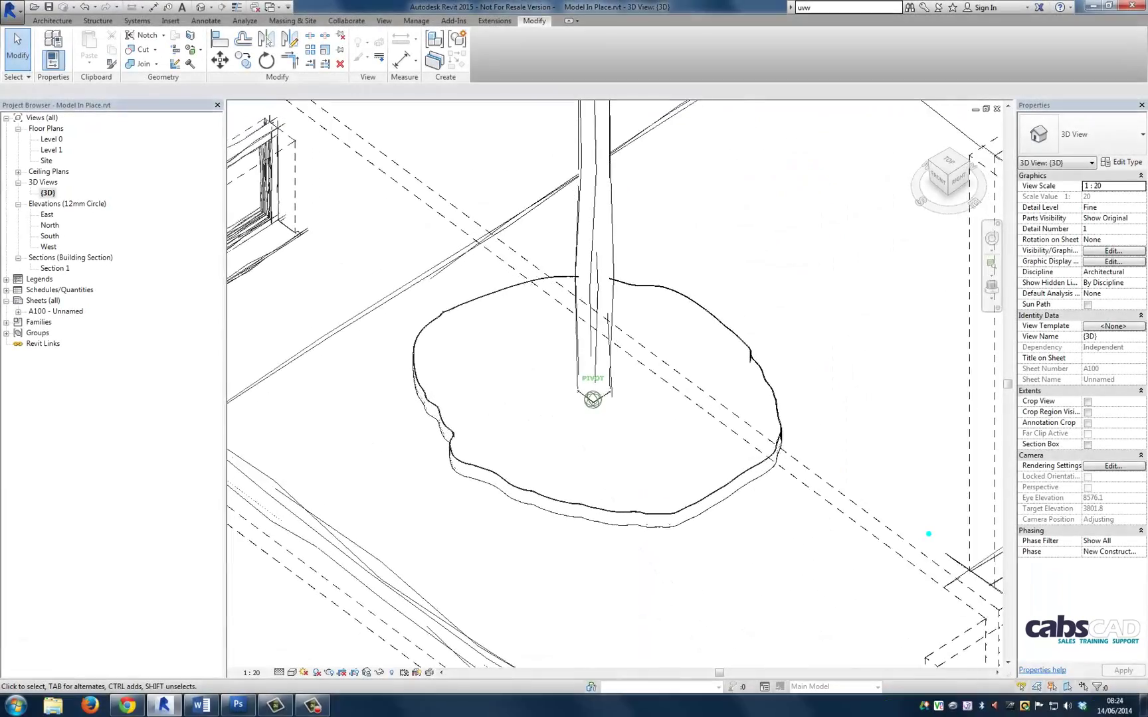
# Orbit the 3D view to inspect the wood-textured table top from another side.
pyautogui.keyDown('shift'); pyautogui.moveTo(665, 465); pyautogui.dragTo(996, 465, button='middle'); pyautogui.keyUp('shift')
pyautogui.keyDown('shift'); pyautogui.moveTo(929, 534); pyautogui.dragTo(929, 533, button='middle'); pyautogui.keyUp('shift')
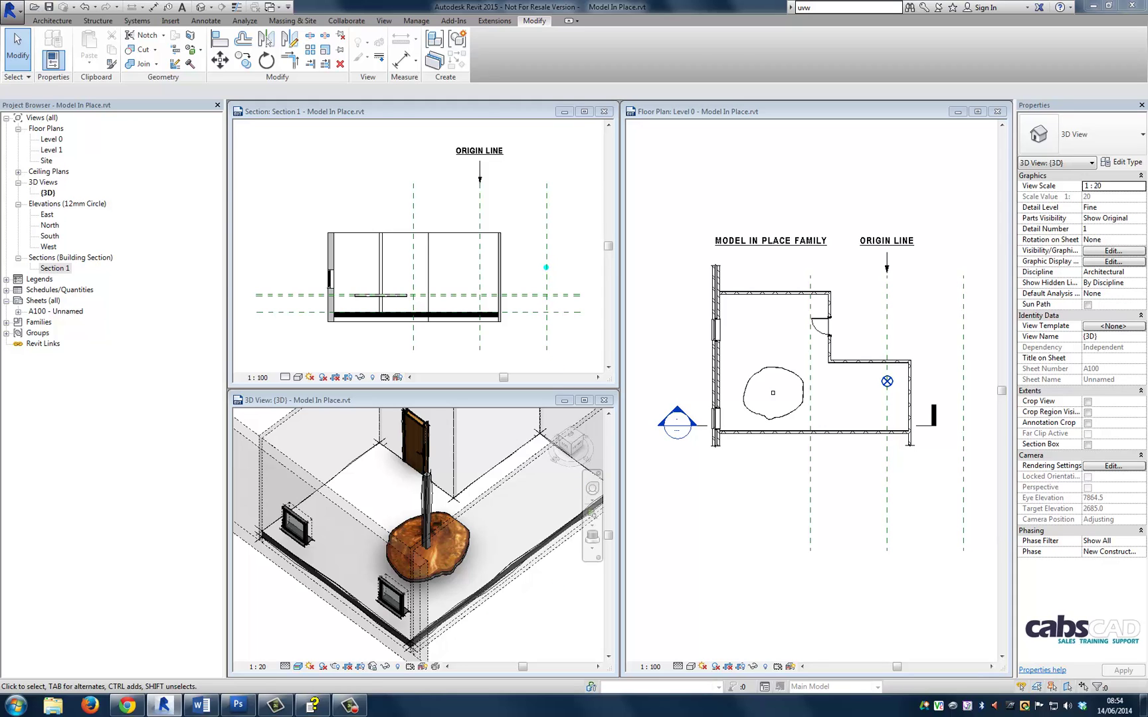
pyautogui.scroll(5, 439, 552)
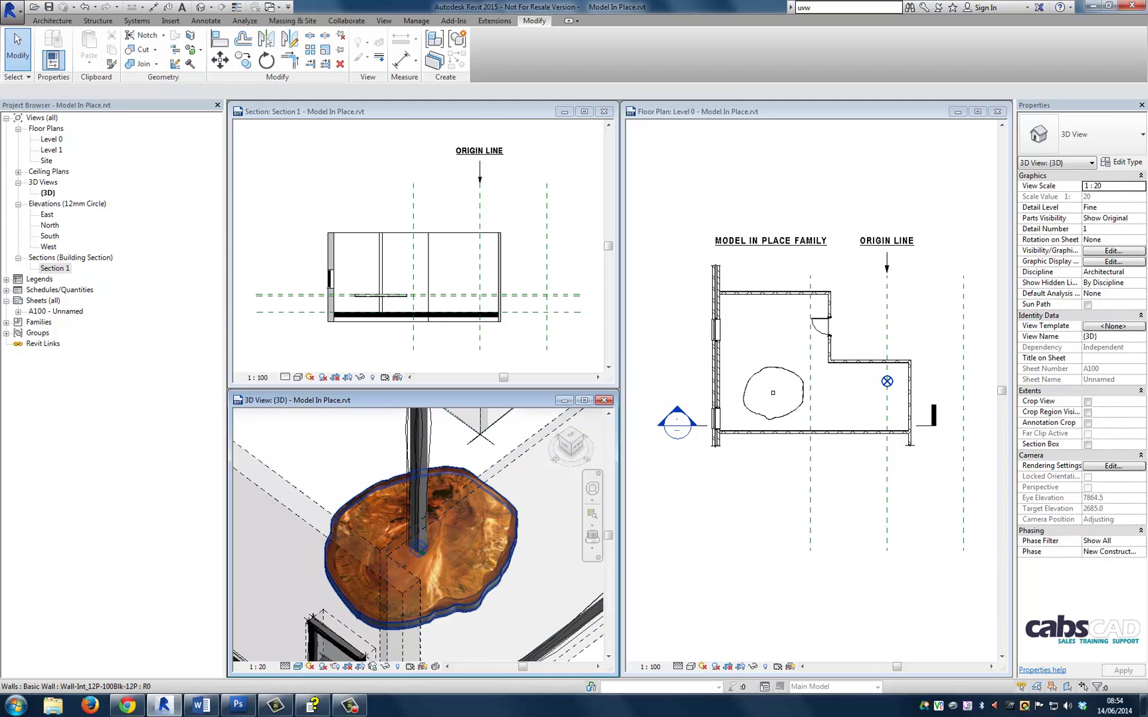
pyautogui.moveTo(478, 561); pyautogui.dragTo(487, 537, button='middle')
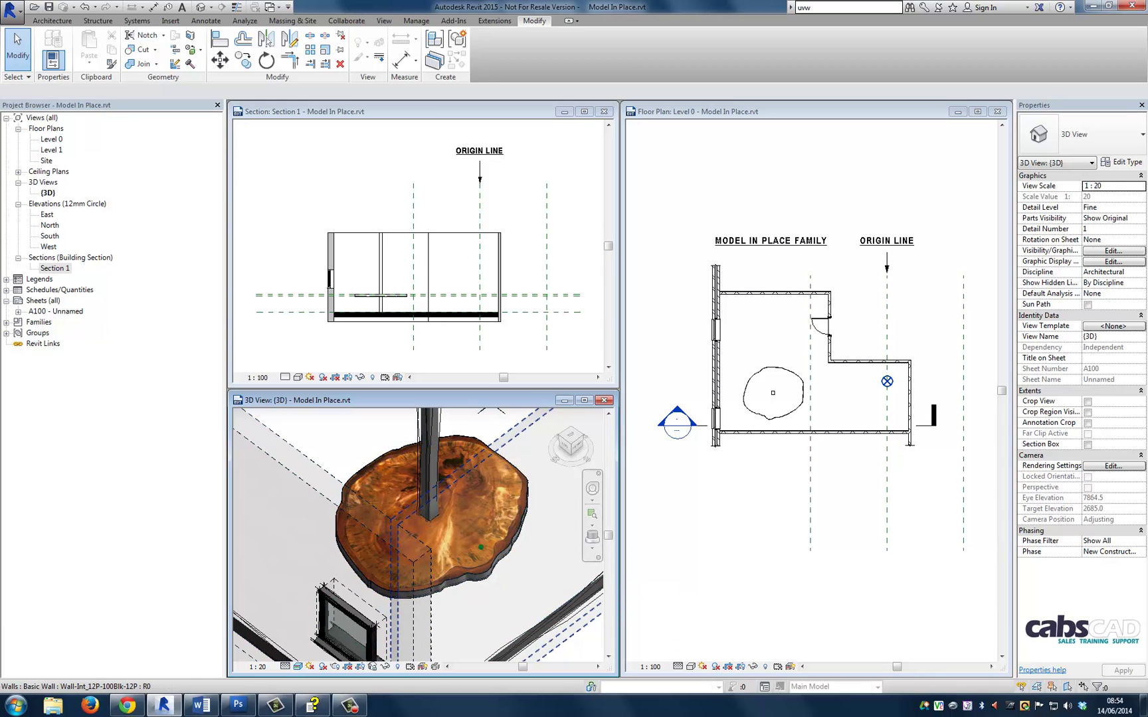
pyautogui.keyDown('shift'); pyautogui.moveTo(484, 470); pyautogui.dragTo(359, 480, button='middle'); pyautogui.keyUp('shift')
pyautogui.scroll(5, 474, 567)
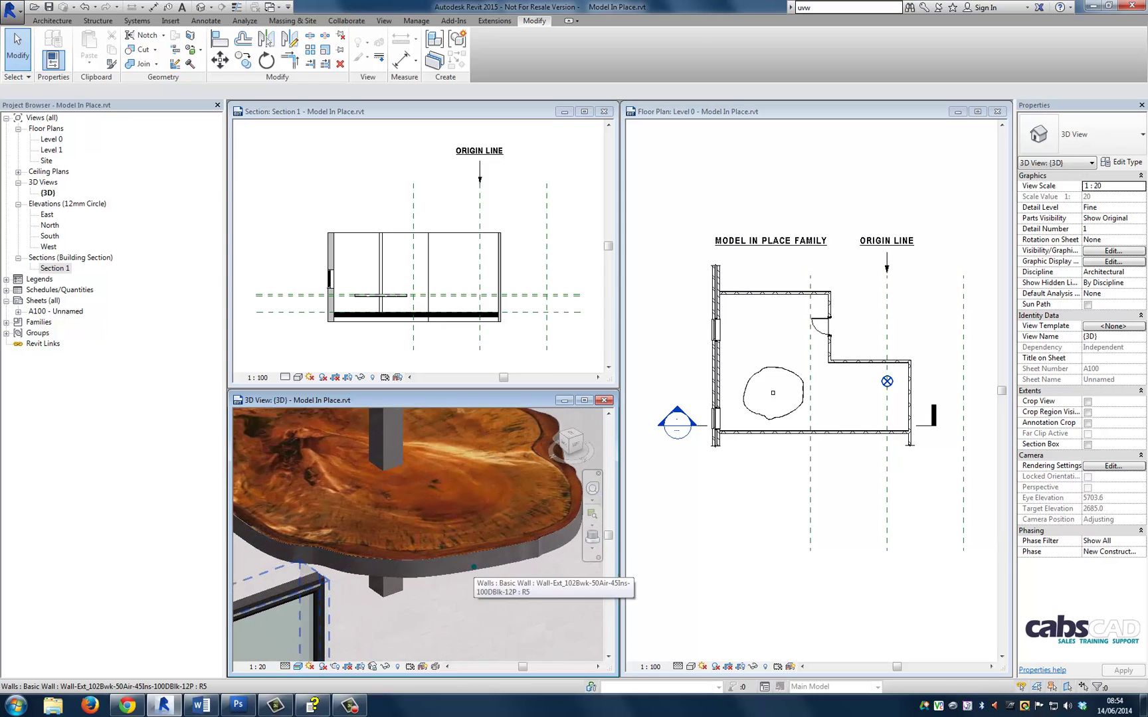
pyautogui.keyDown('shift'); pyautogui.moveTo(474, 567); pyautogui.dragTo(331, 566, button='middle'); pyautogui.keyUp('shift')
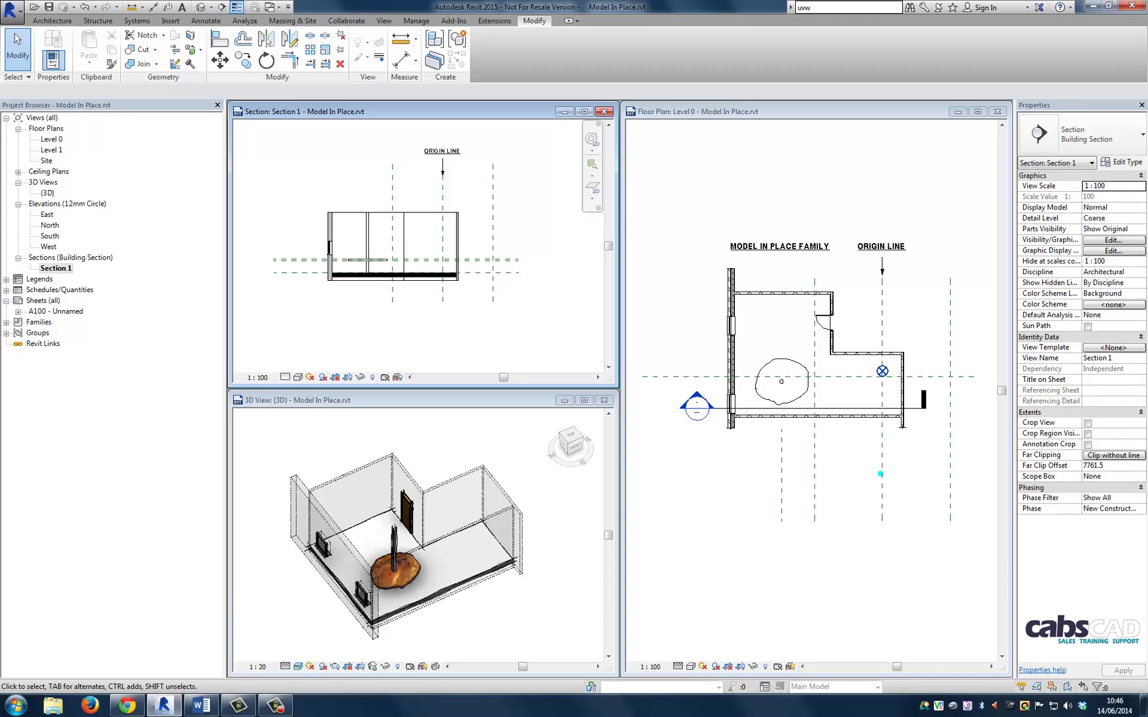
pyautogui.click(880, 474)
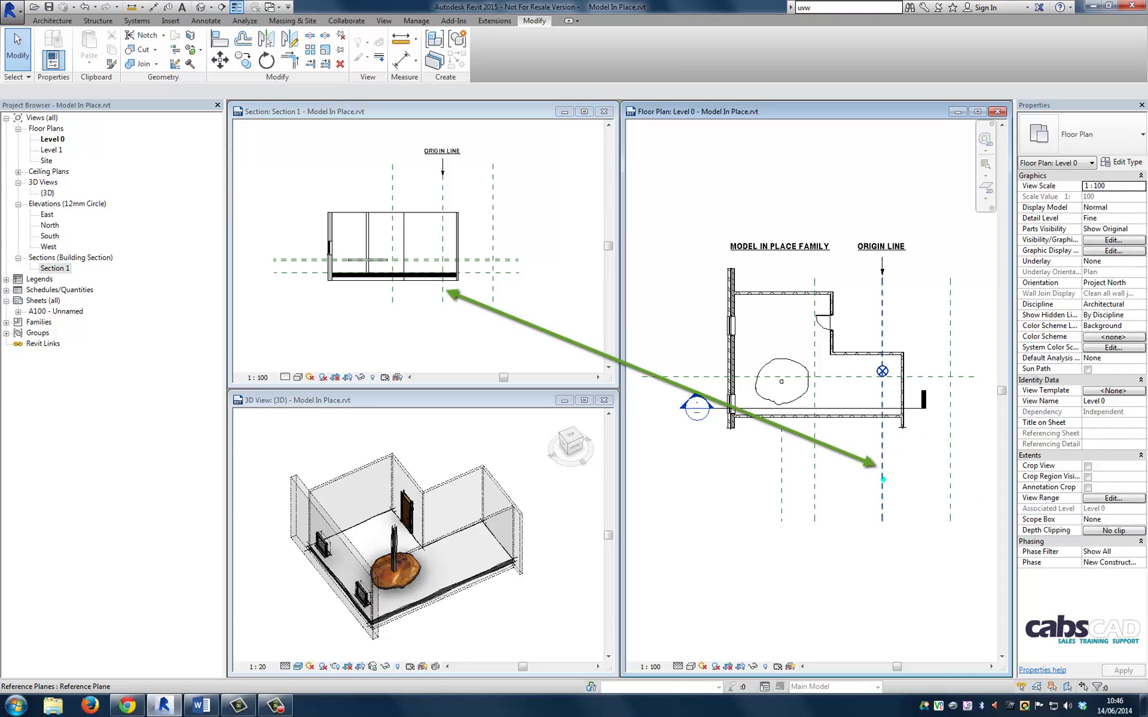
pyautogui.click(882, 475)
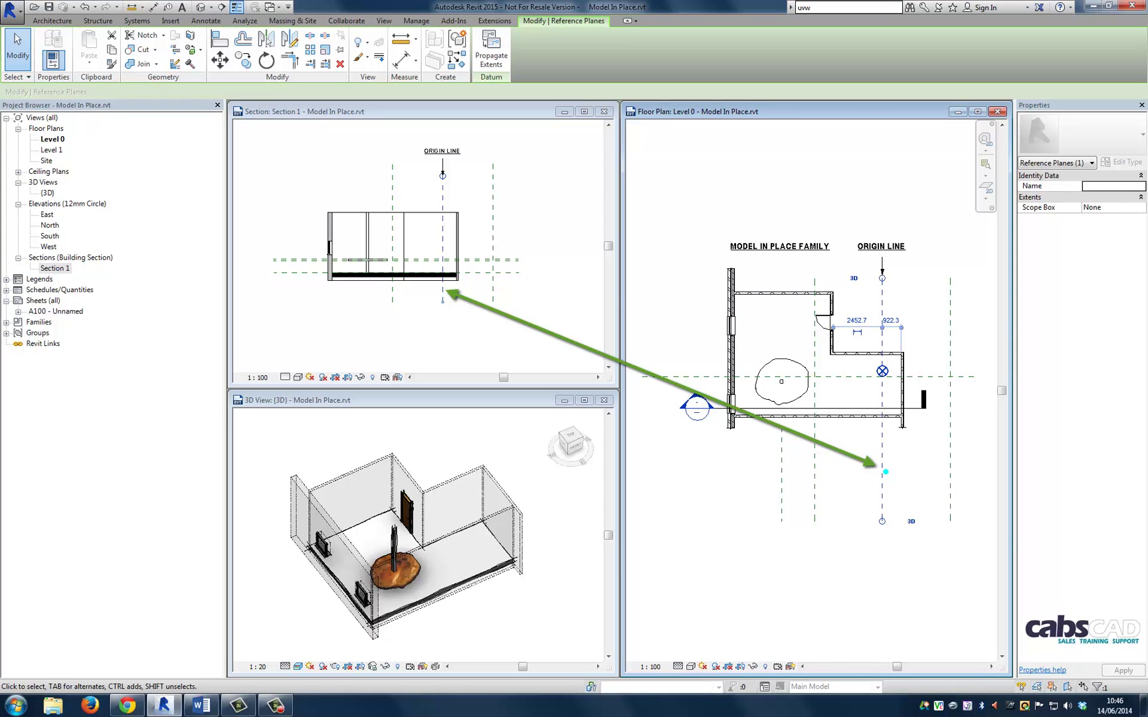
pyautogui.press('Escape')
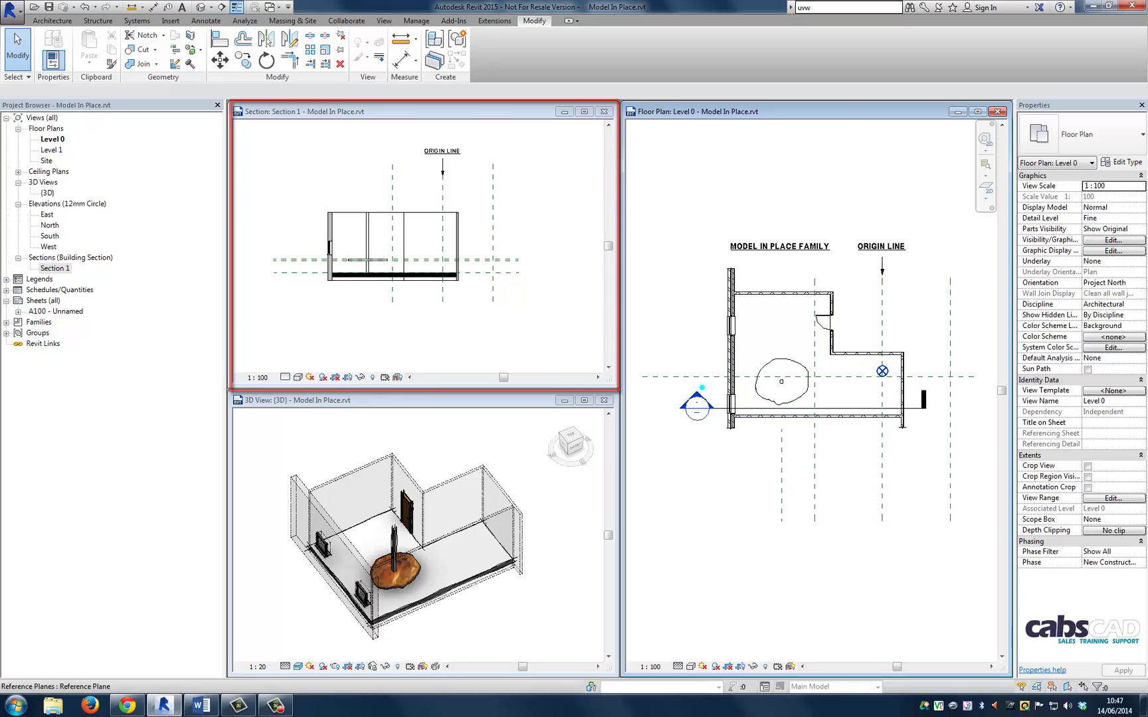
pyautogui.click(446, 313)
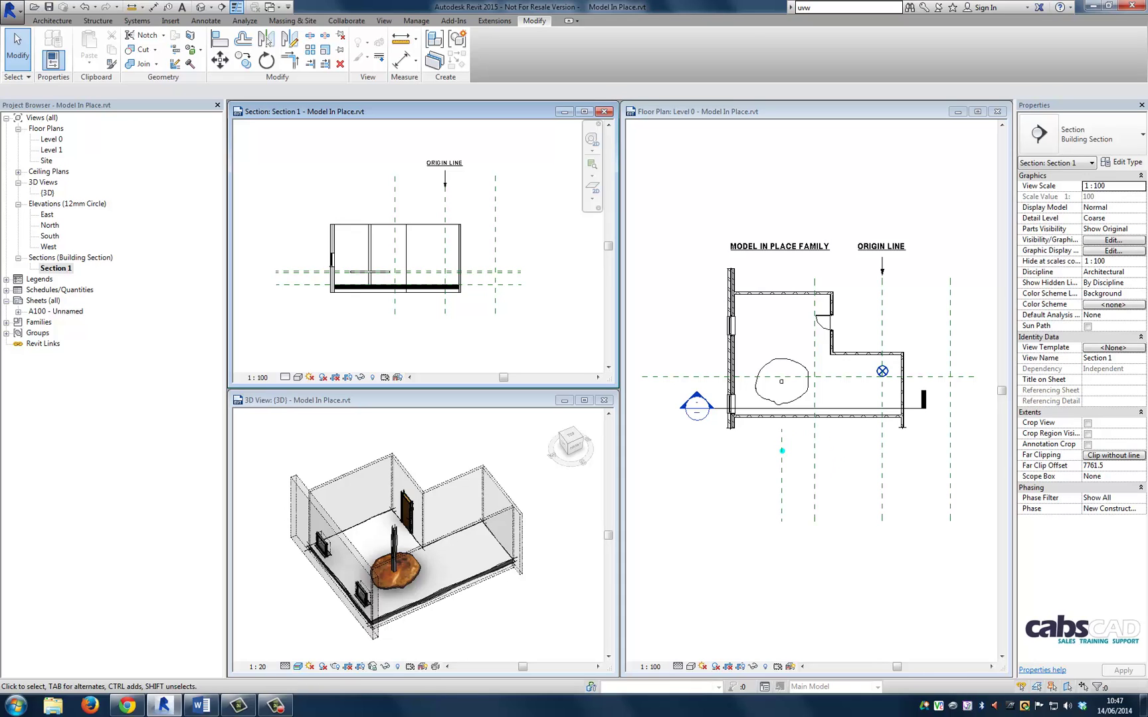
# Drag the vertical reference plane up through the table centre past the section line, and confirm it shows in Section 1.
pyautogui.click(782, 452)
pyautogui.click(782, 454)
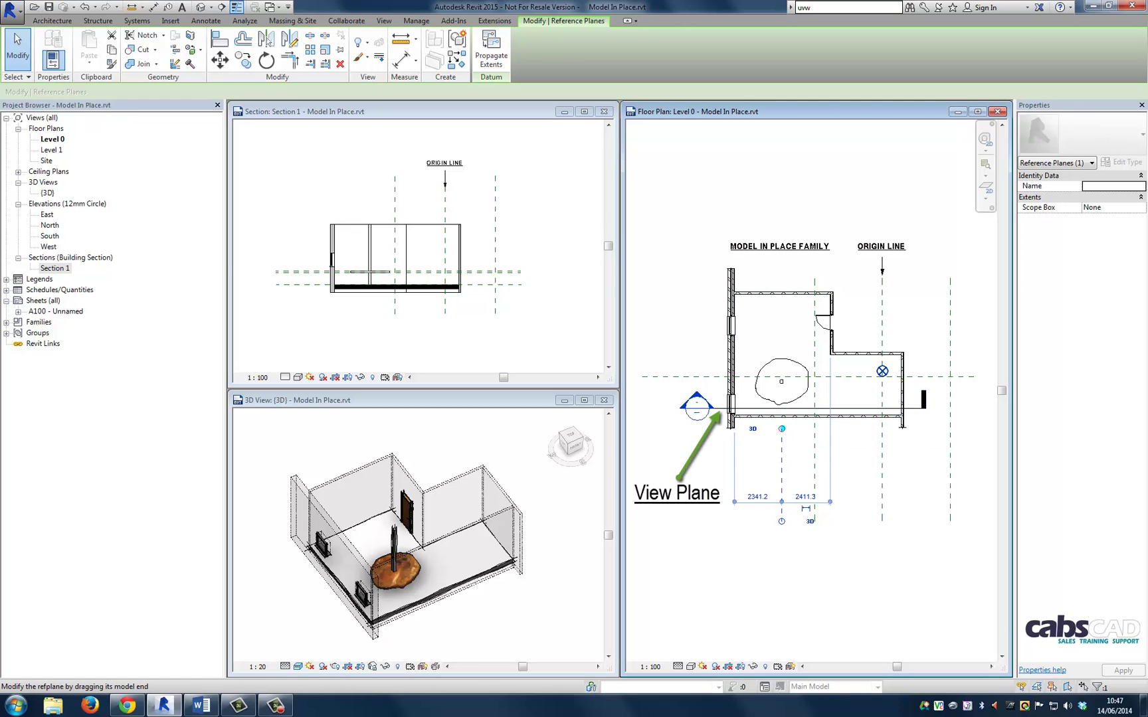
pyautogui.moveTo(781, 428); pyautogui.dragTo(778, 284)
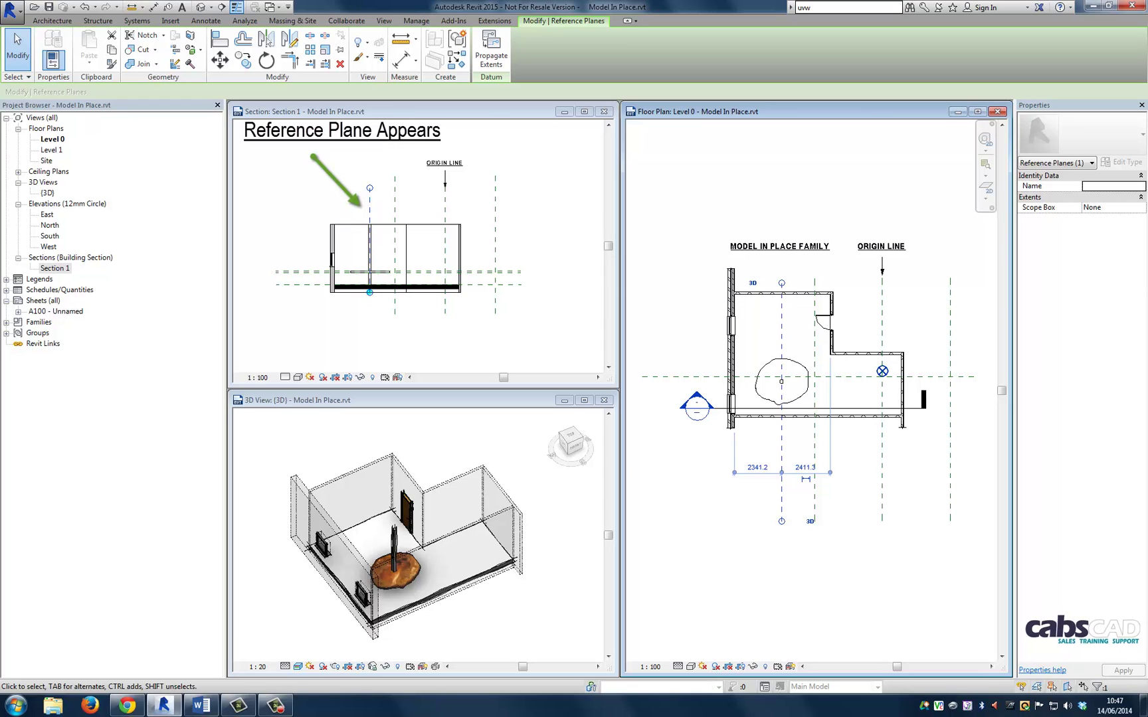
pyautogui.click(306, 111)
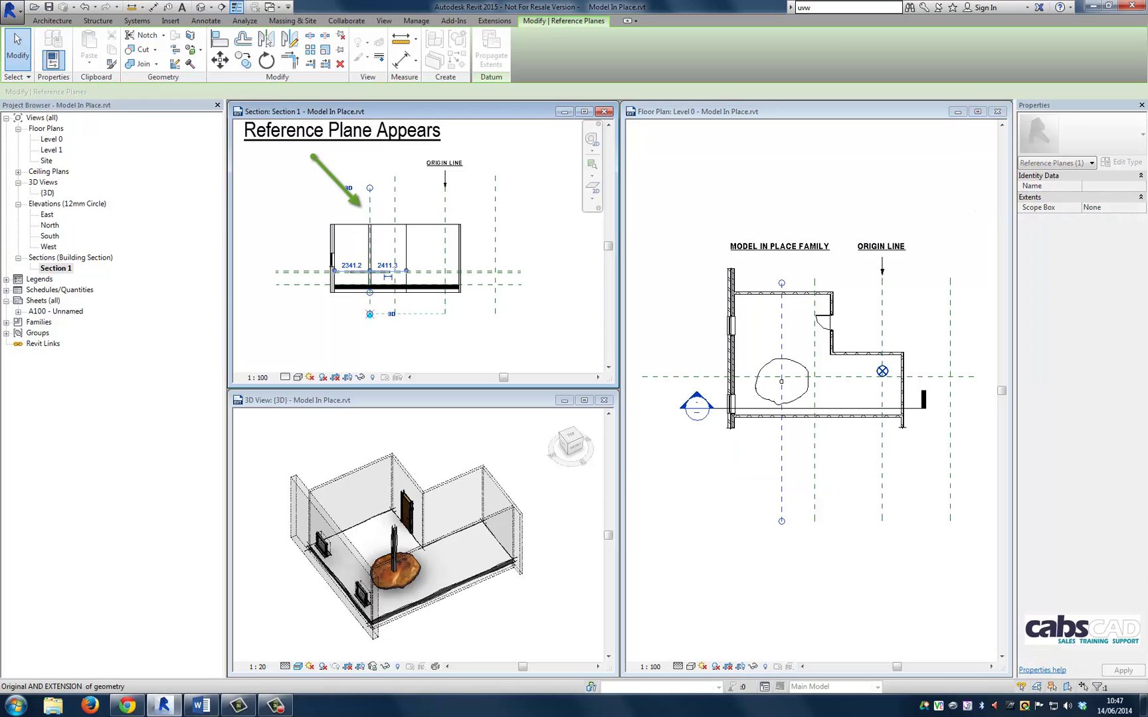
pyautogui.click(376, 333)
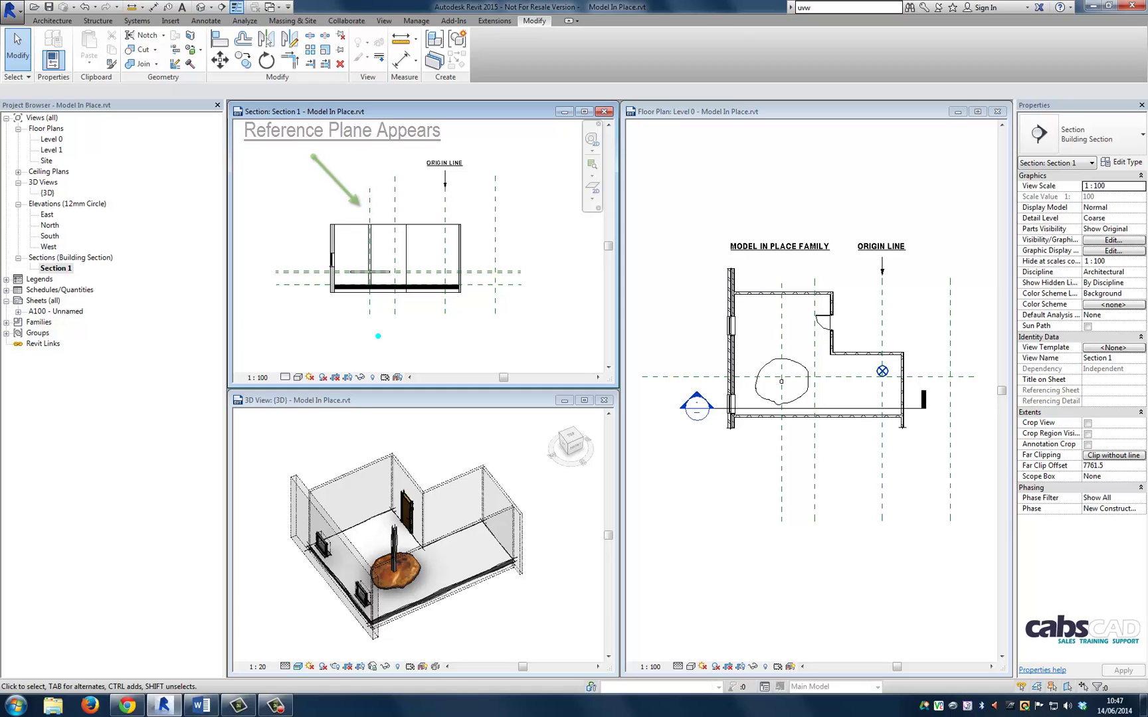
pyautogui.click(370, 252)
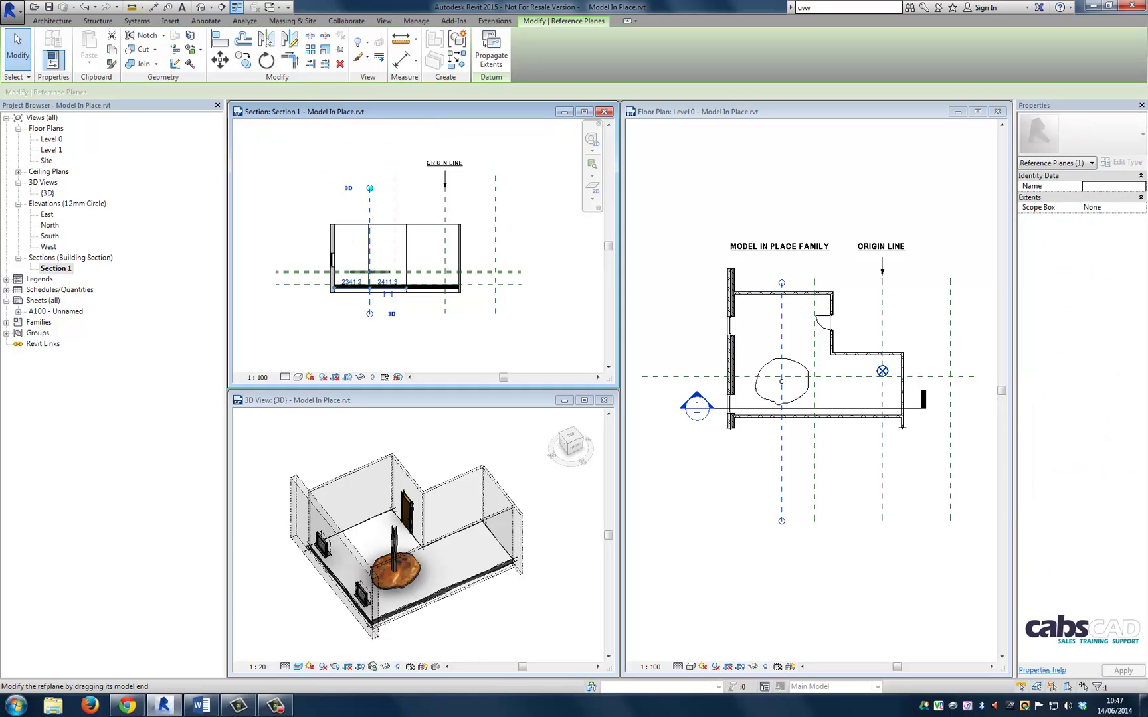
pyautogui.click(407, 189)
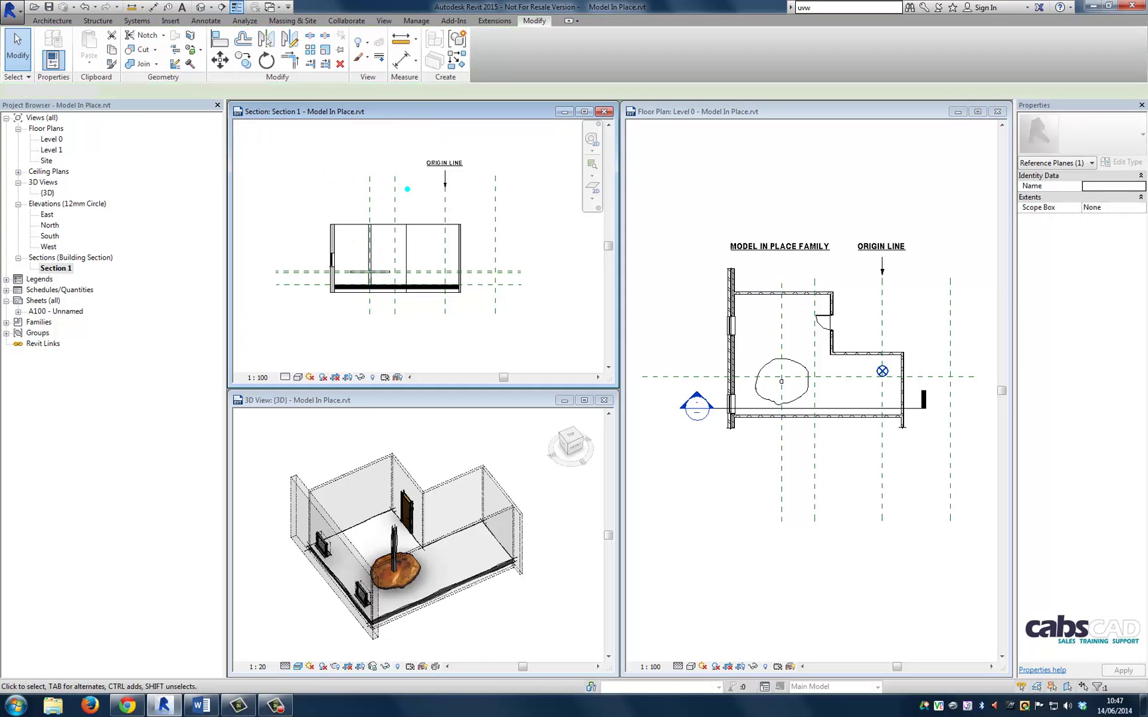
# Change the Section 1 horizontal reference plane's temporary dimension from 100 to 150.
pyautogui.scroll(3, 386, 333)
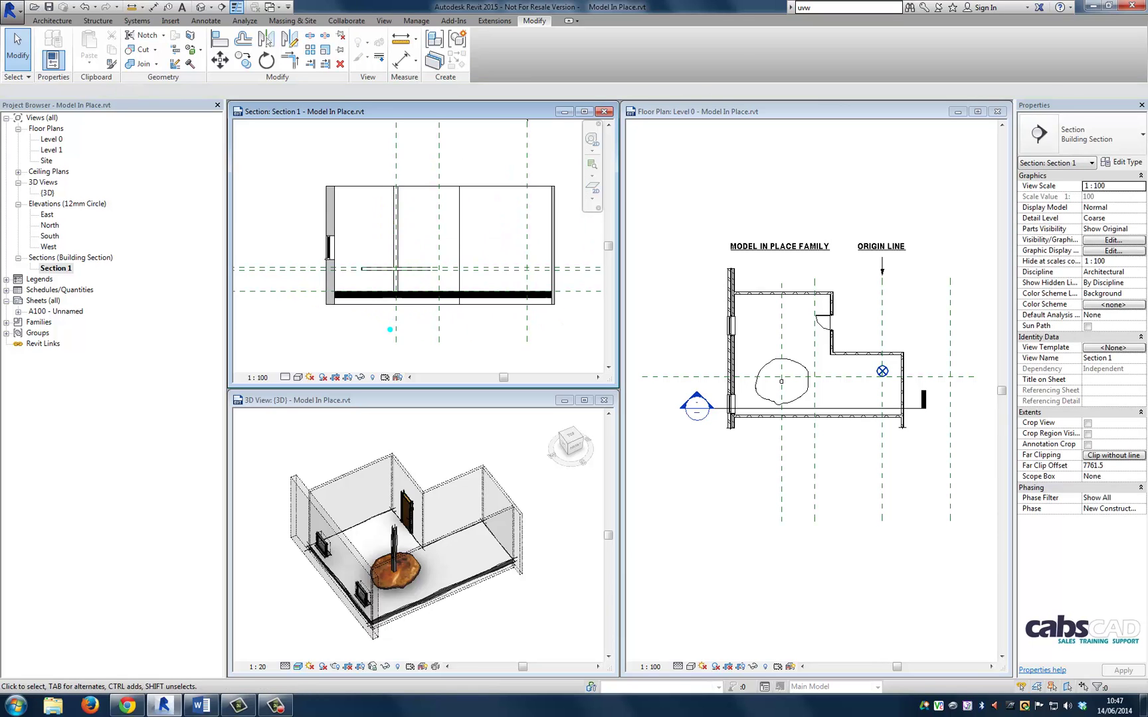
pyautogui.scroll(4, 390, 329)
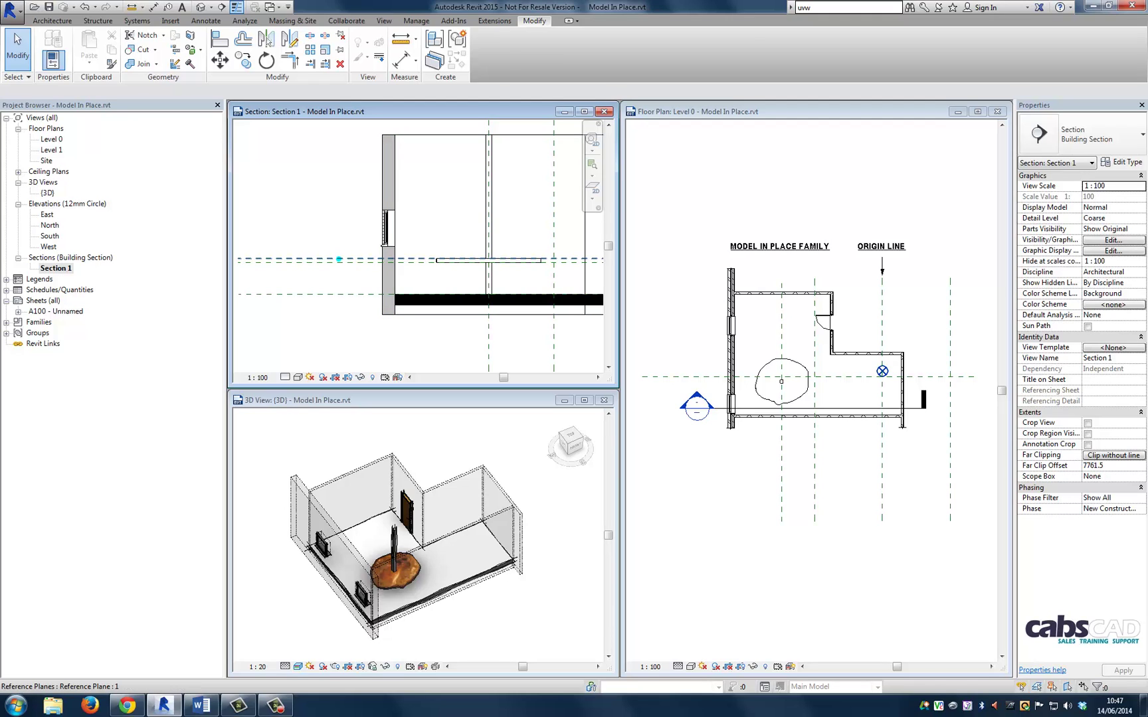
pyautogui.click(359, 259)
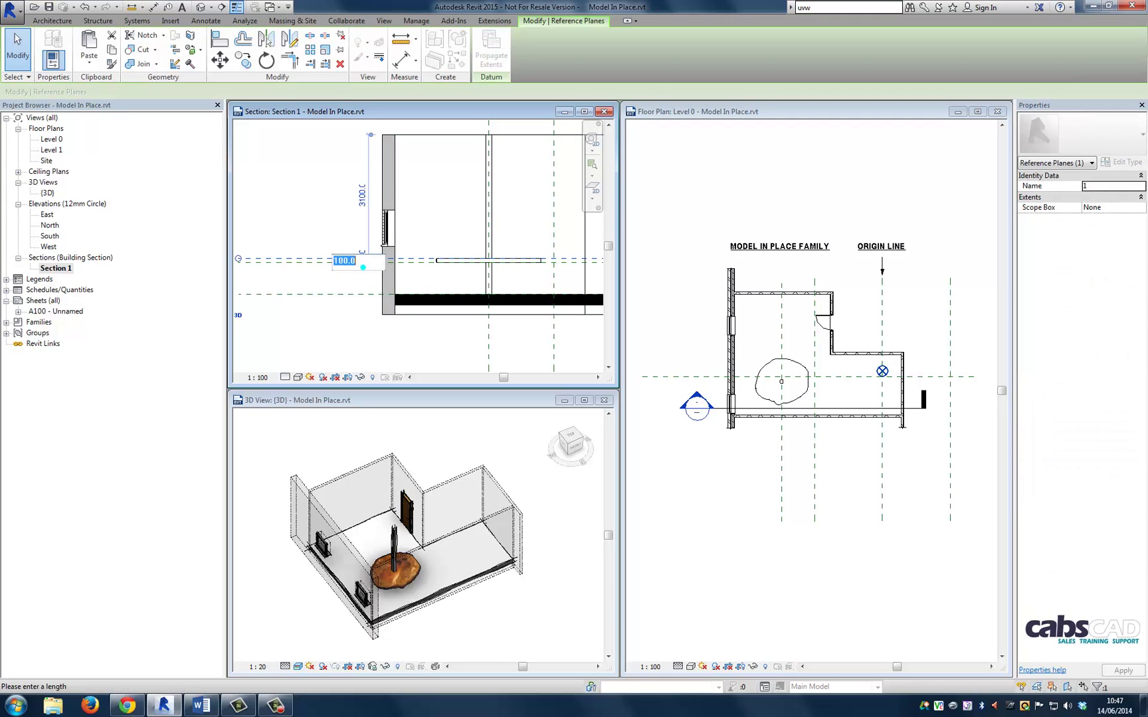
pyautogui.write('150')
pyautogui.press('Return')
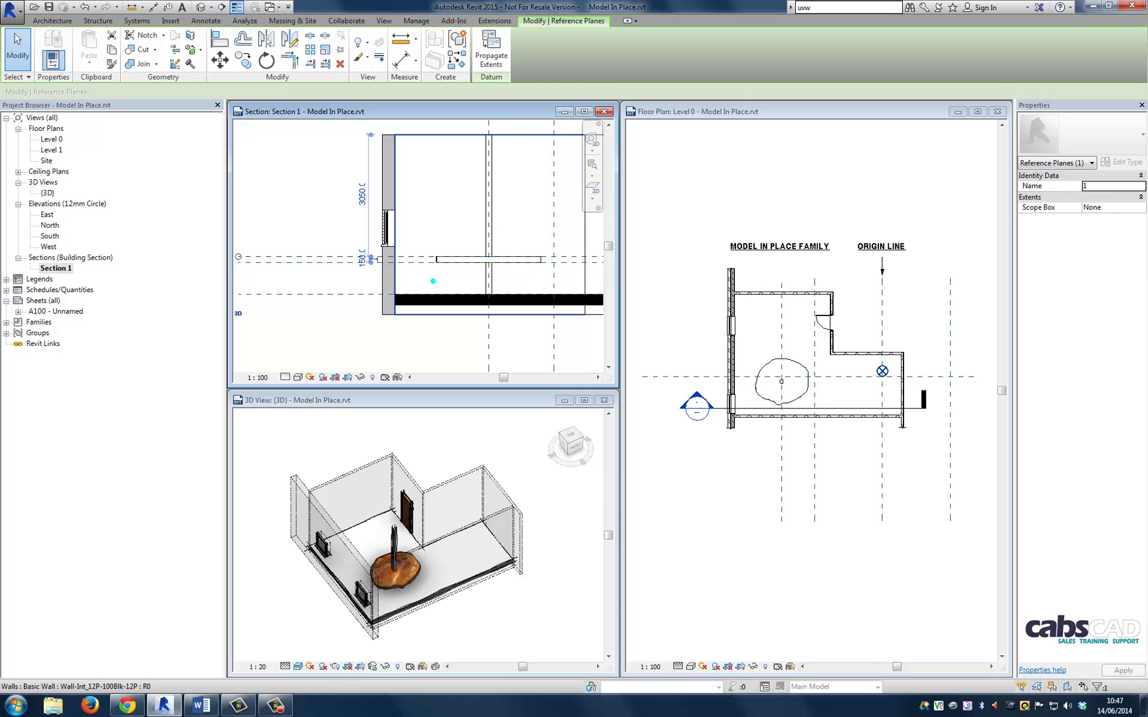
pyautogui.moveTo(434, 281); pyautogui.dragTo(339, 290, button='middle')
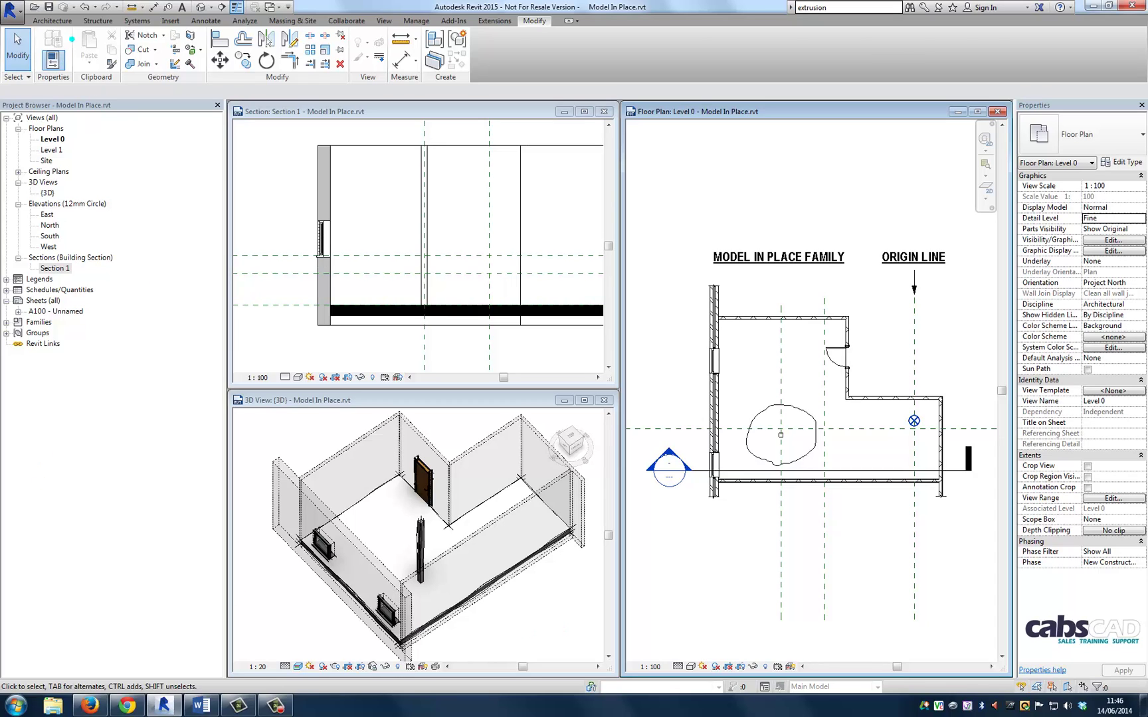
# Start a new in-place model from the Architecture tab's Component menu.
pyautogui.click(52, 21)
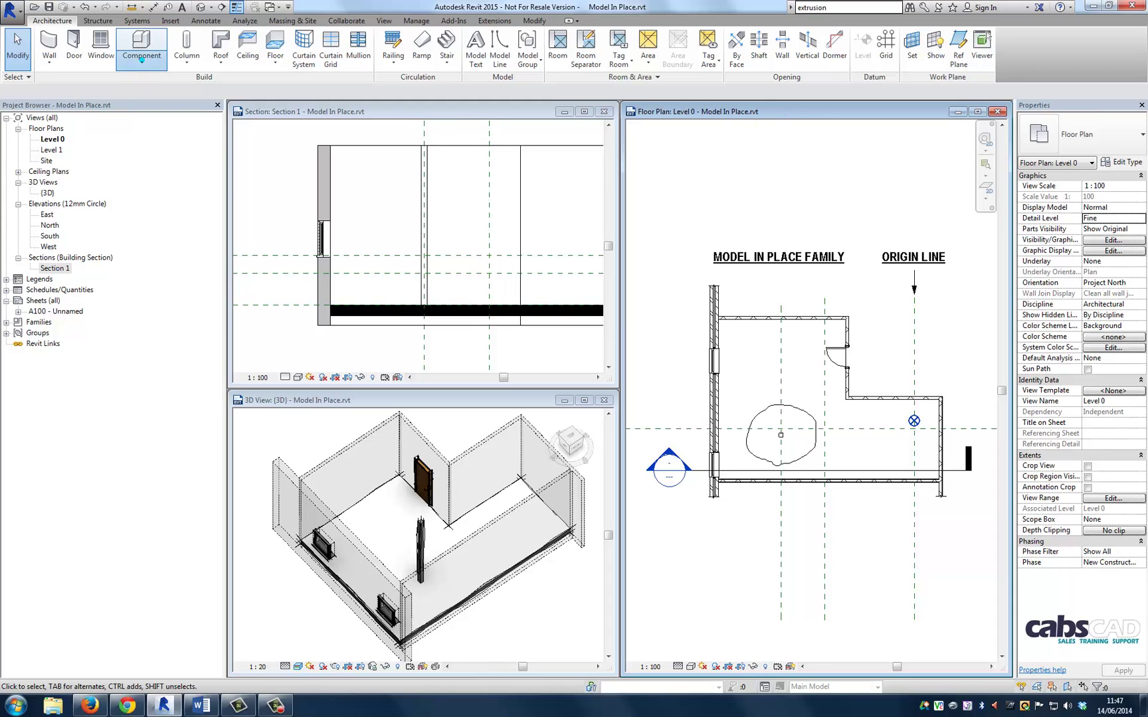
pyautogui.click(141, 58)
pyautogui.click(154, 110)
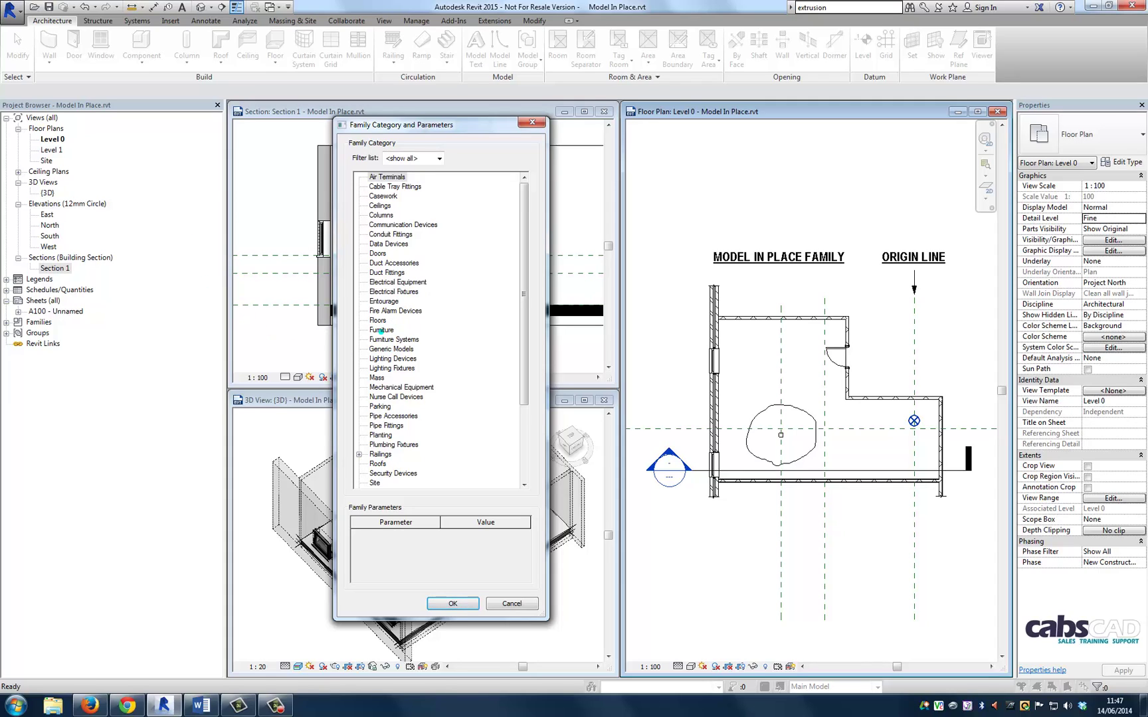
# Create a Furniture category in-place family named 'CABS - Wood Table'.
pyautogui.click(382, 330)
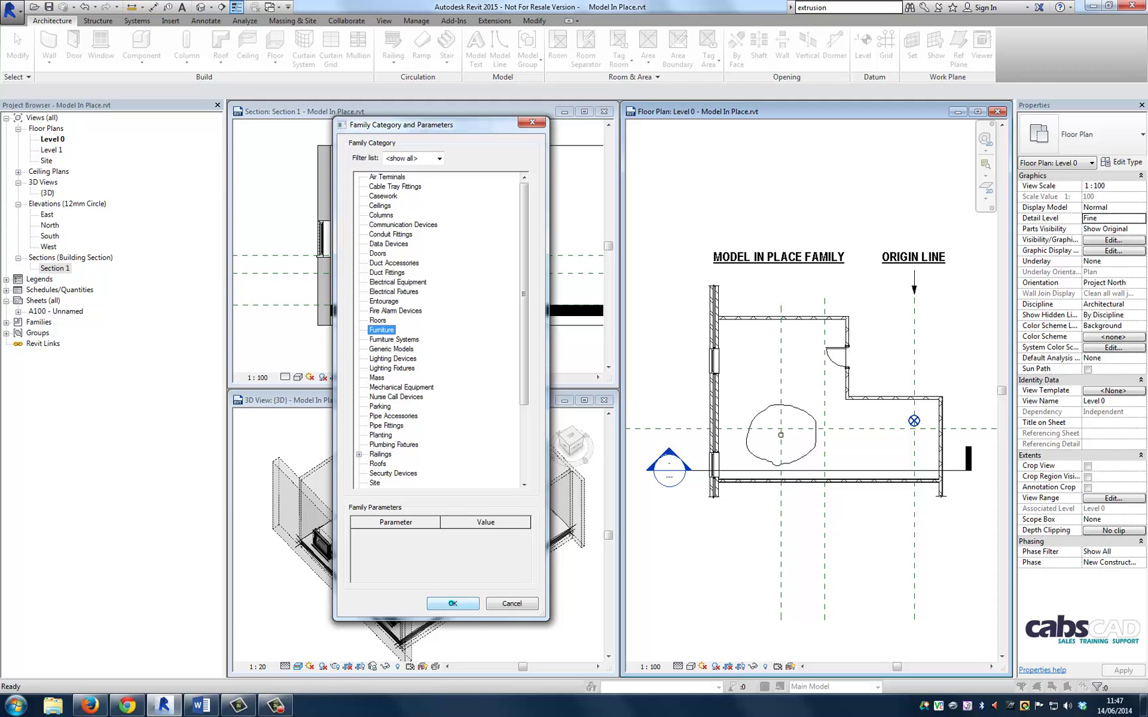
pyautogui.click(453, 603)
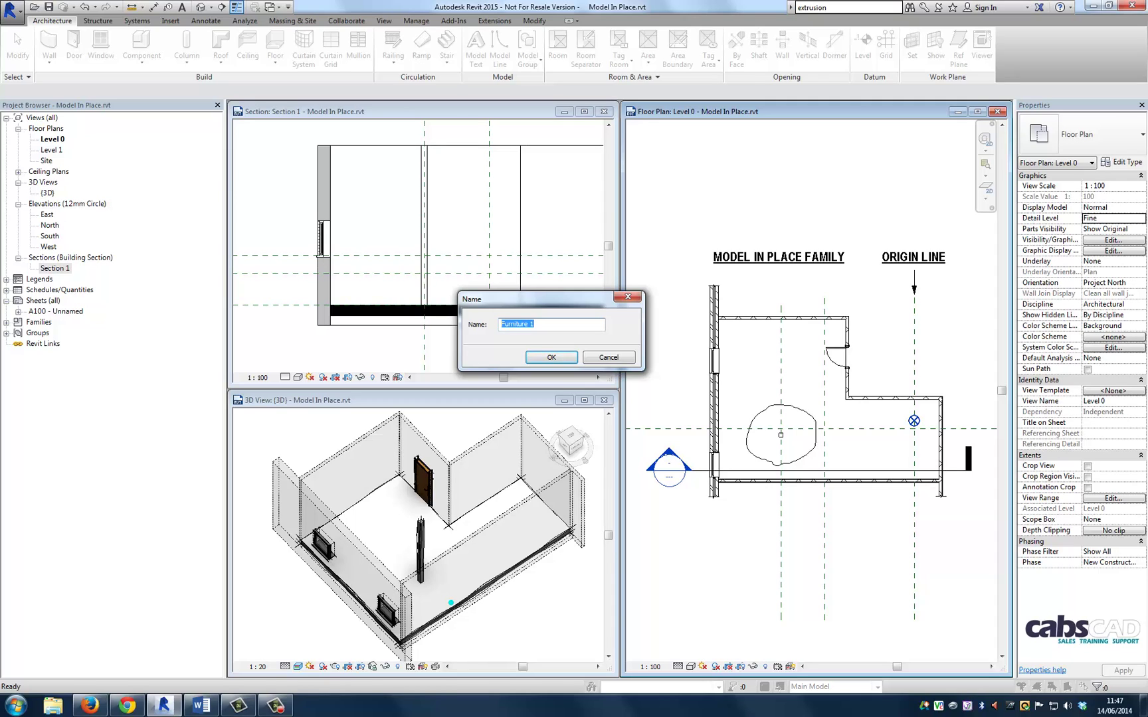
pyautogui.write('CABS - Wood Table')
pyautogui.press('Return')
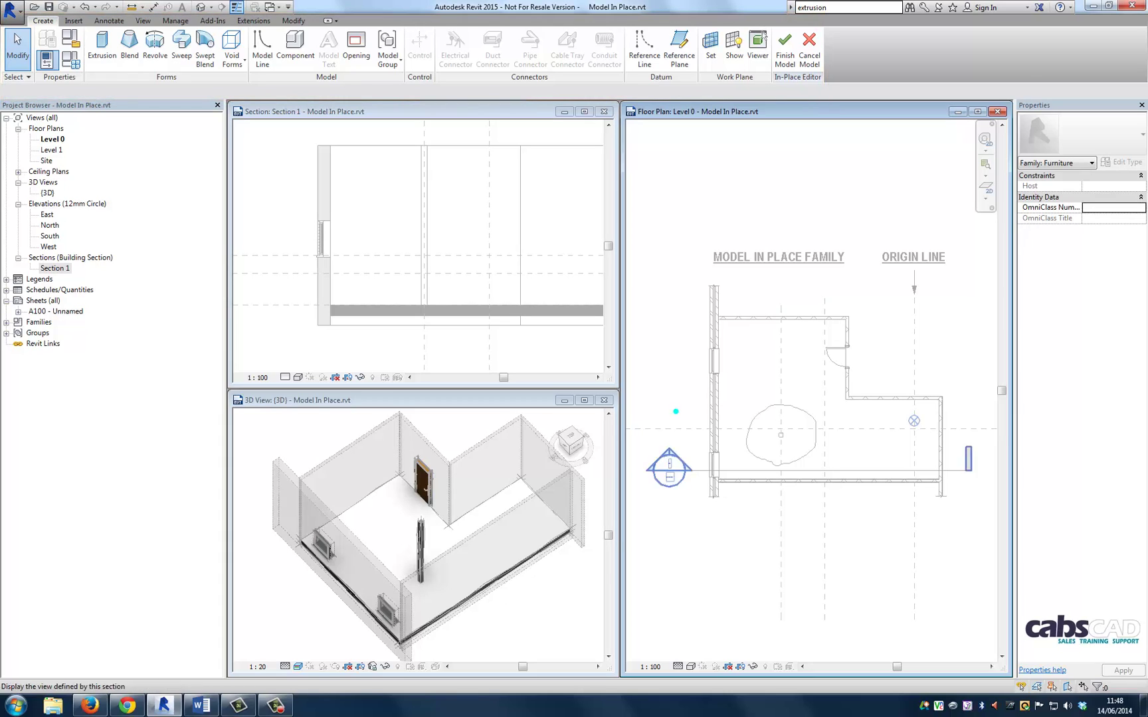
# Set the work plane to Reference Plane : Table Base.
pyautogui.click(710, 43)
pyautogui.click(652, 355)
pyautogui.click(597, 401)
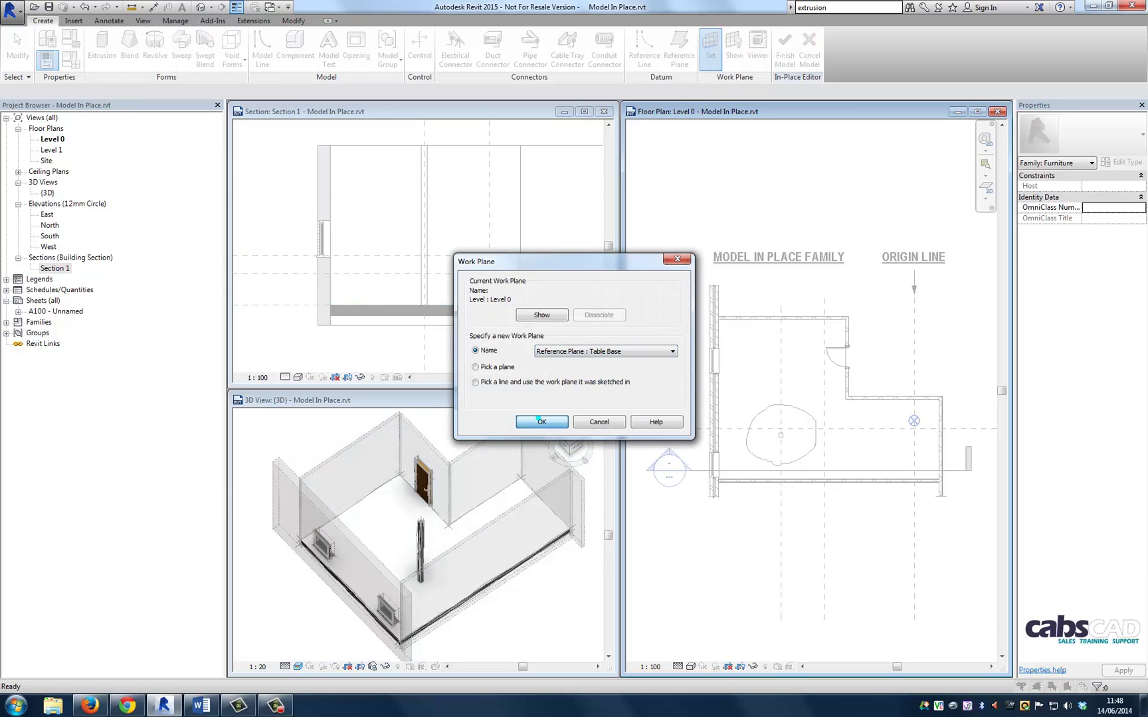
pyautogui.click(541, 422)
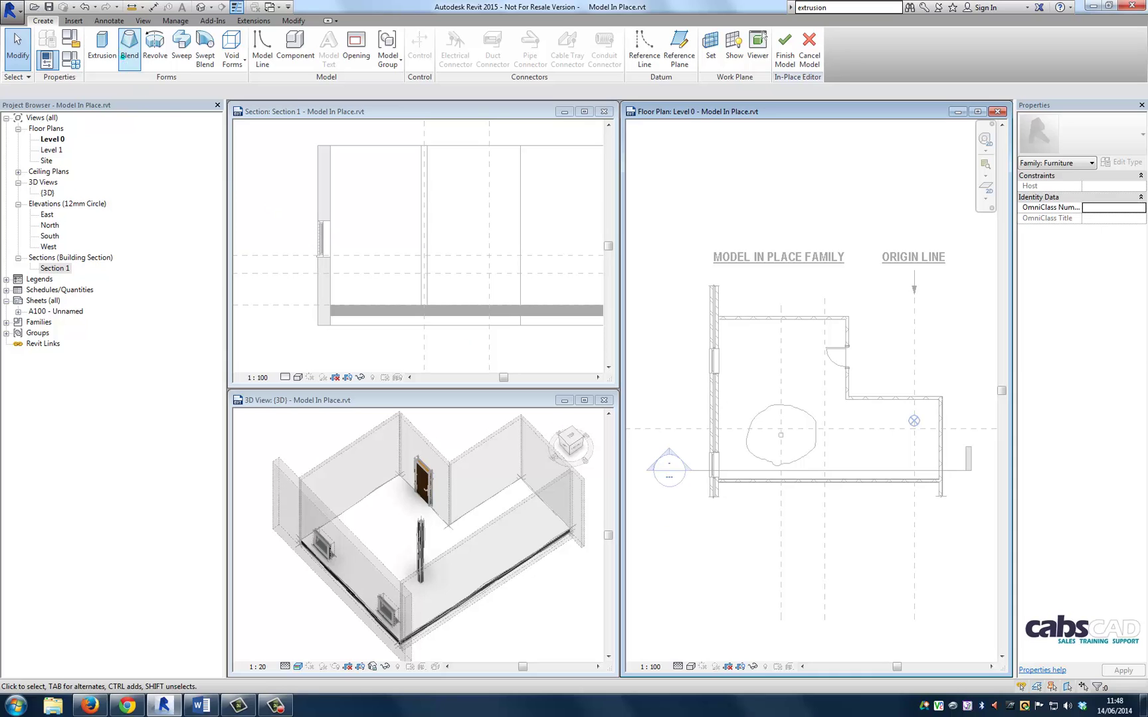
# Start an extrusion and pick the freeform blob outline as its sketch.
pyautogui.click(101, 44)
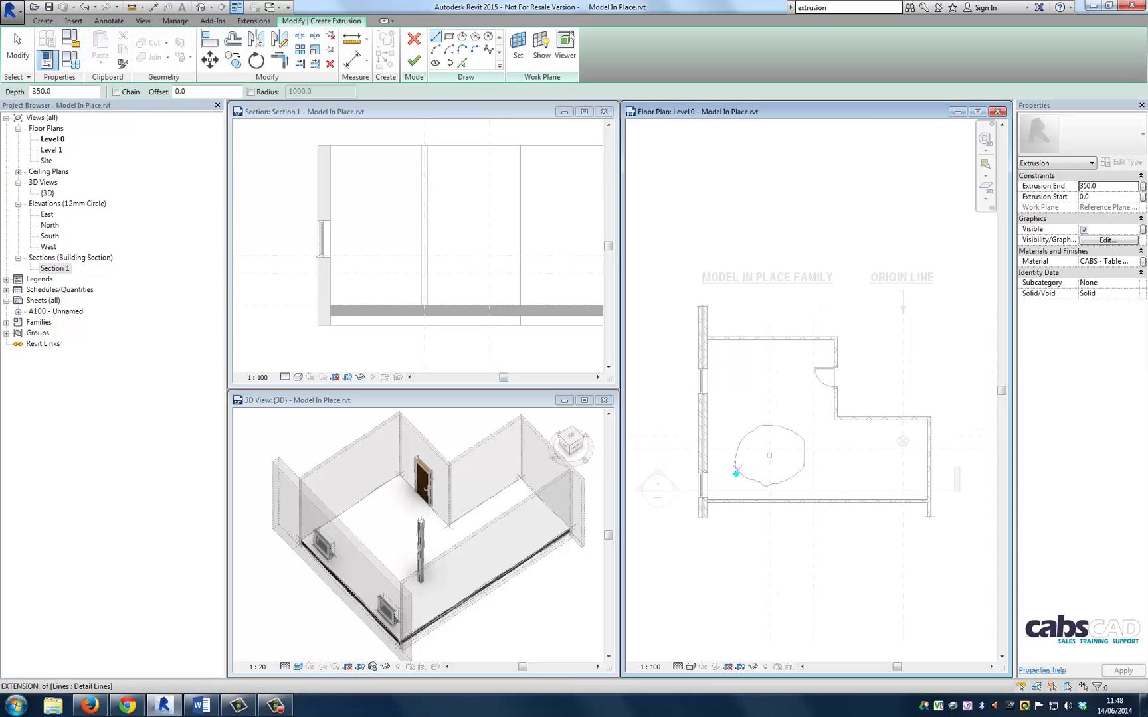
pyautogui.scroll(6, 739, 464)
pyautogui.click(462, 63)
pyautogui.scroll(2, 743, 449)
pyautogui.click(760, 450)
pyautogui.scroll(-3, 807, 416)
# Set the extrusion end to 350, check its material, and finish the solid.
pyautogui.moveTo(769, 428); pyautogui.dragTo(722, 432, button='middle')
pyautogui.click(1112, 186)
pyautogui.write('350')
pyautogui.click(1123, 261)
pyautogui.click(1133, 261)
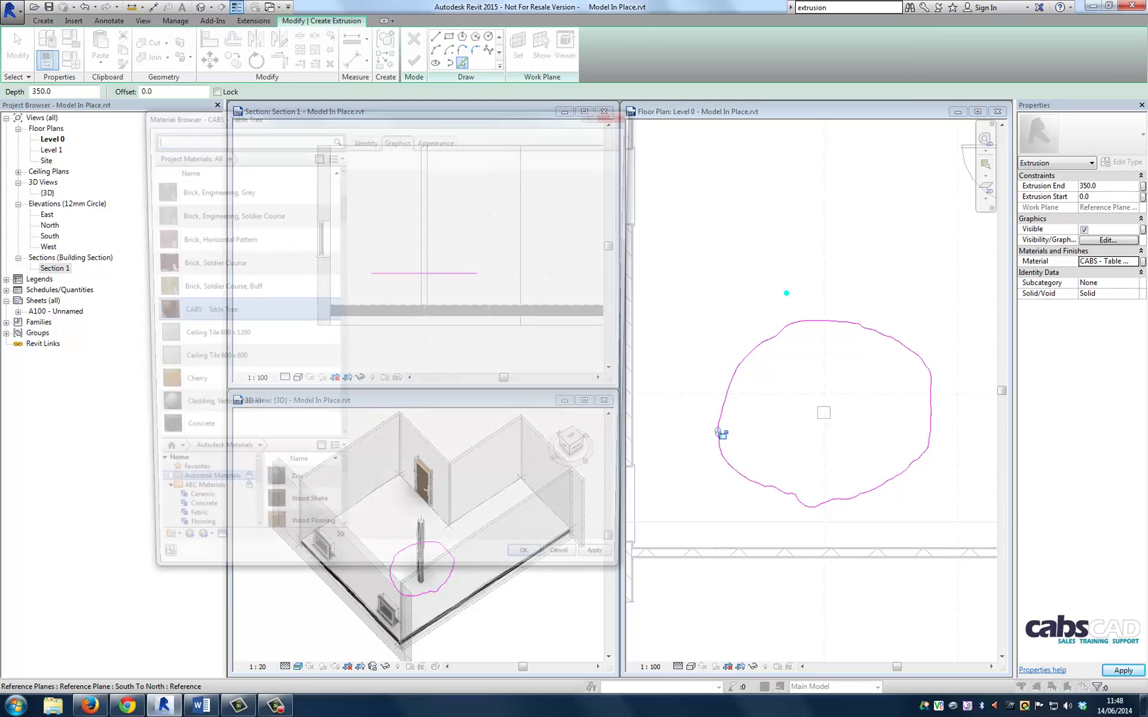
pyautogui.press('Return')
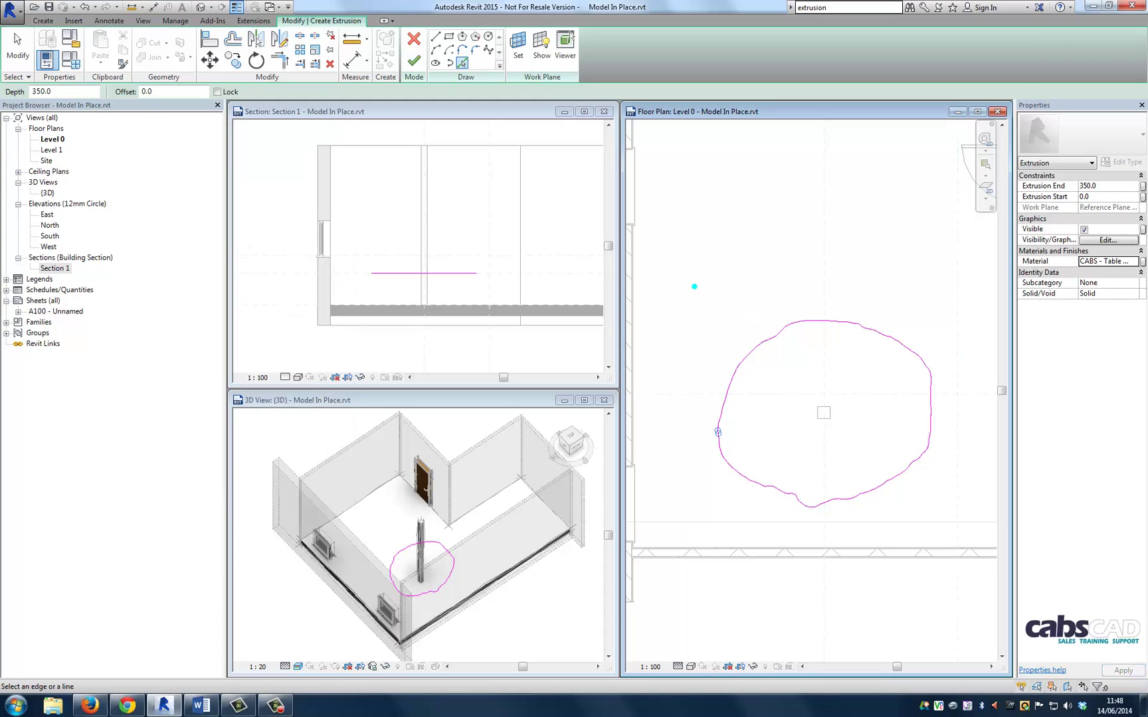
pyautogui.scroll(5, 718, 432)
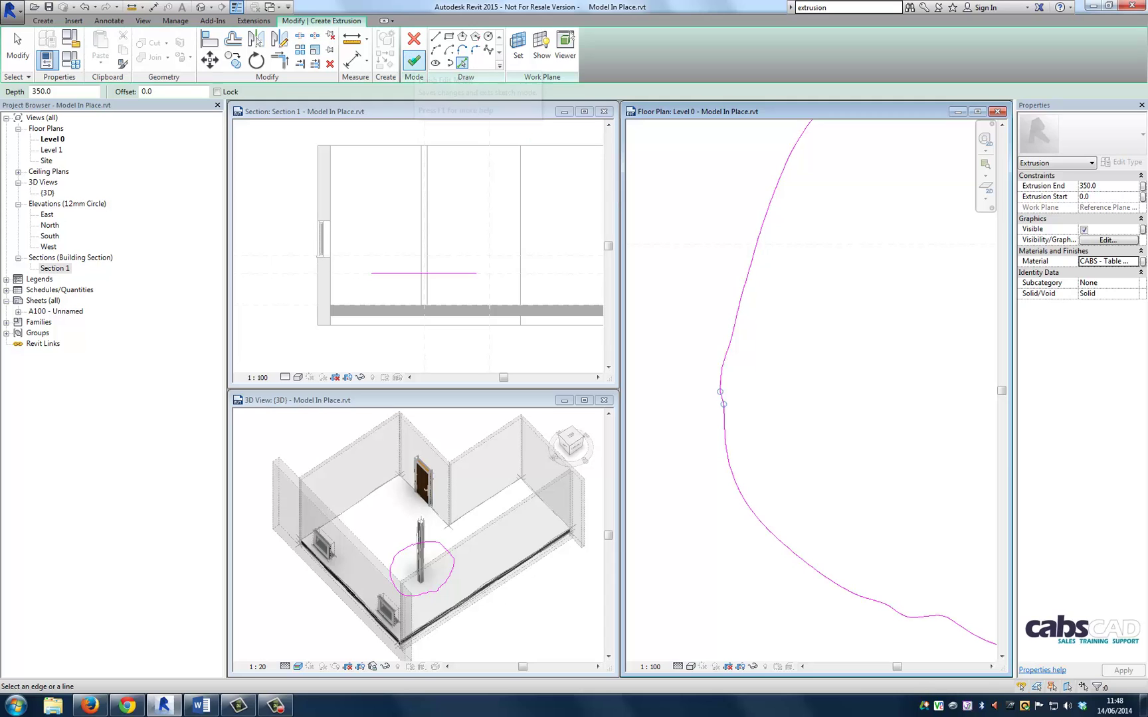
pyautogui.click(413, 59)
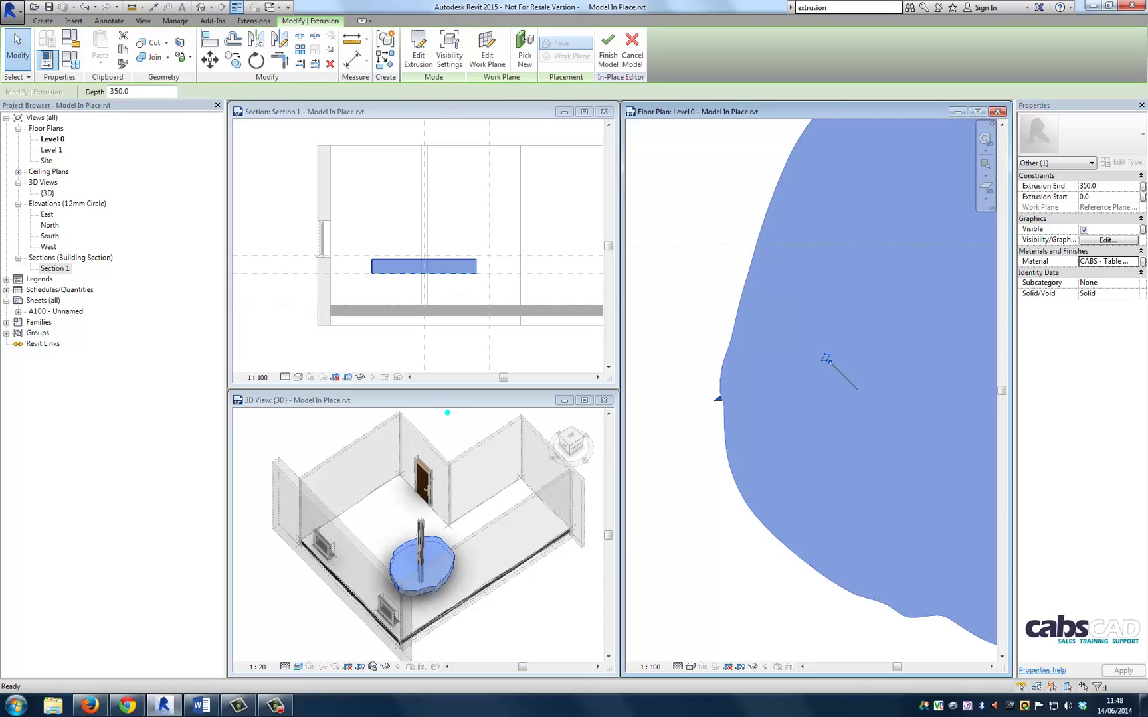
# Finish the in-place table, then align its top edge to the Table Top reference plane and lock it.
pyautogui.click(390, 535)
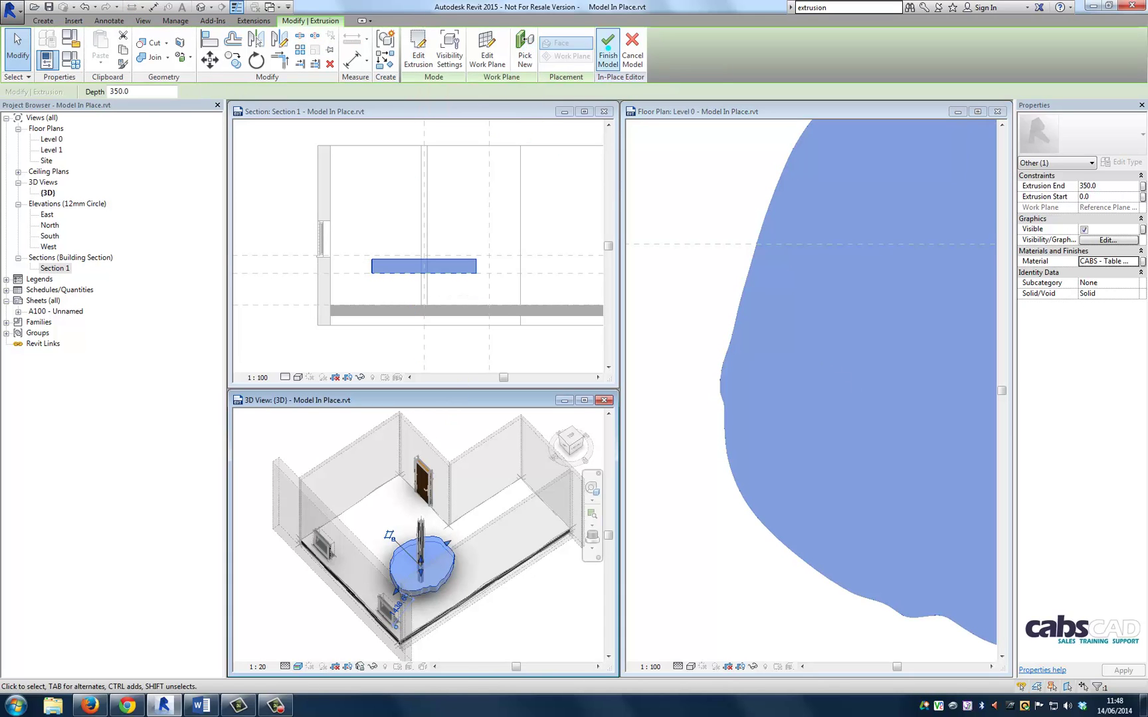
pyautogui.click(608, 46)
pyautogui.scroll(3, 382, 266)
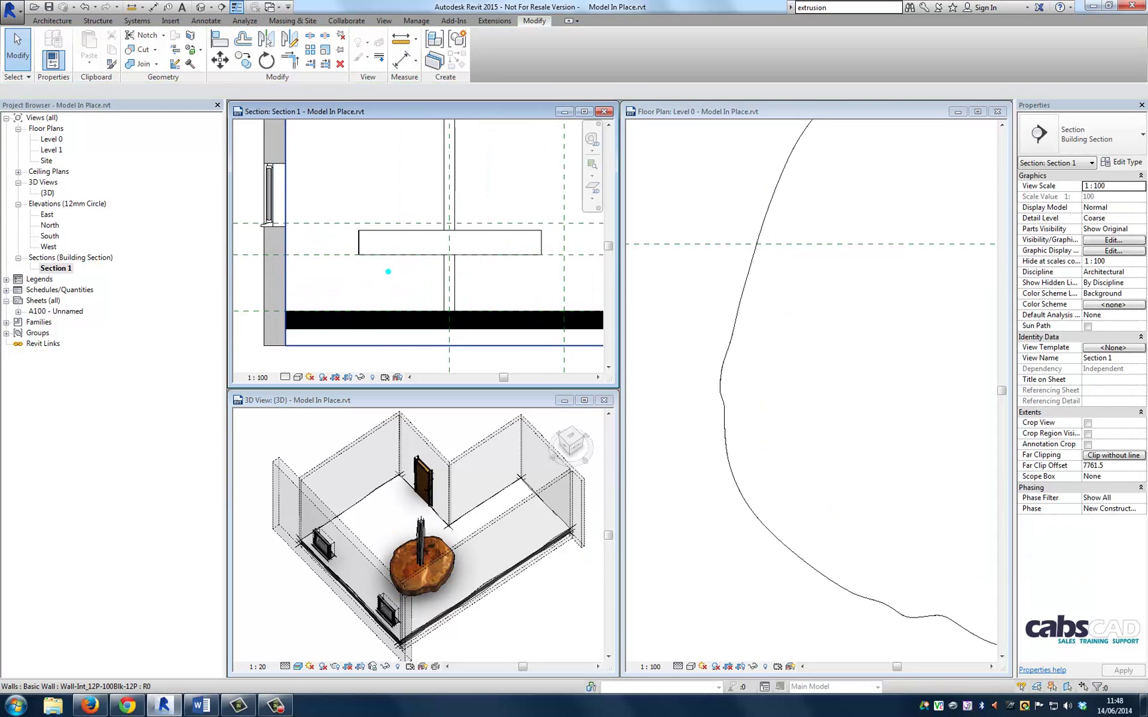
pyautogui.press('a')
pyautogui.press('l')
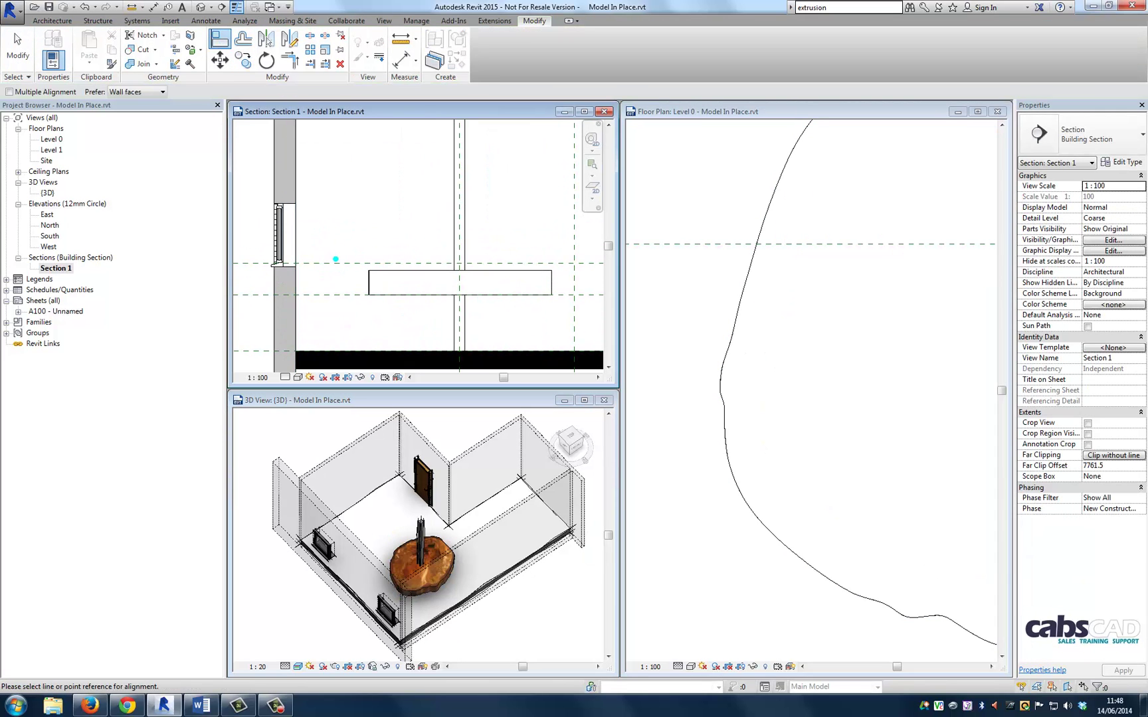
pyautogui.click(335, 263)
pyautogui.click(419, 270)
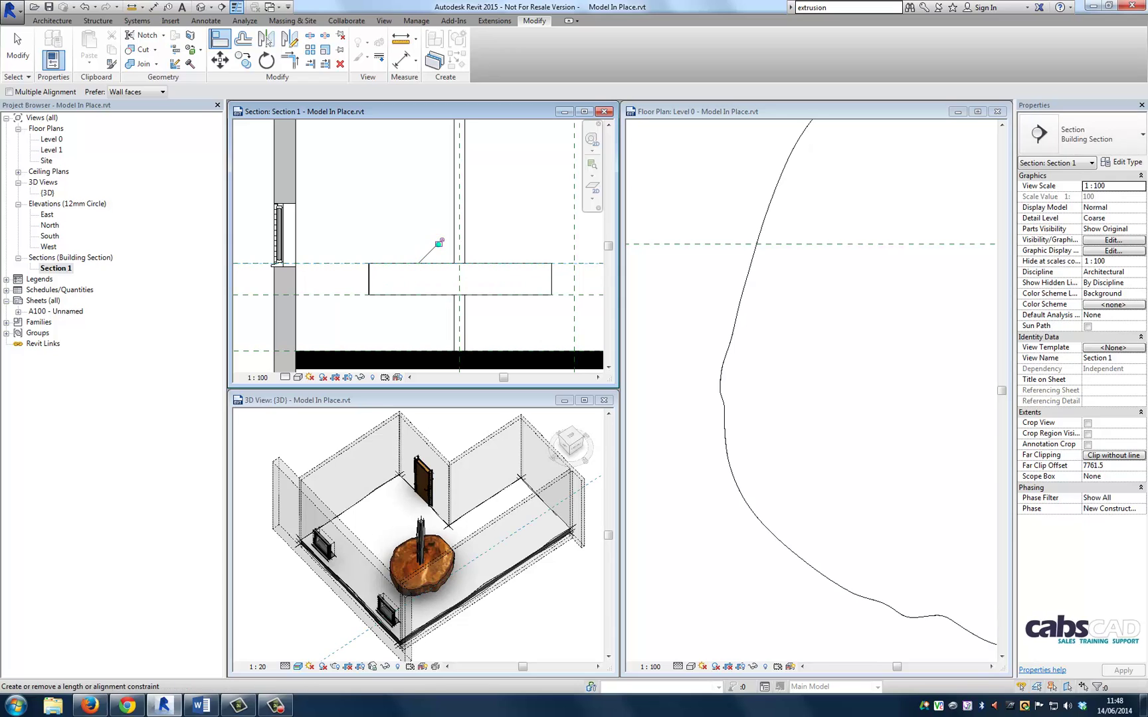
pyautogui.scroll(-3, 559, 265)
pyautogui.press('Escape')
# Change the Table Top plane's 450 dimension to 150 and orbit the 3D view to check the table.
pyautogui.click(372, 265)
pyautogui.click(381, 272)
pyautogui.write('150')
pyautogui.press('Return')
pyautogui.click(362, 233)
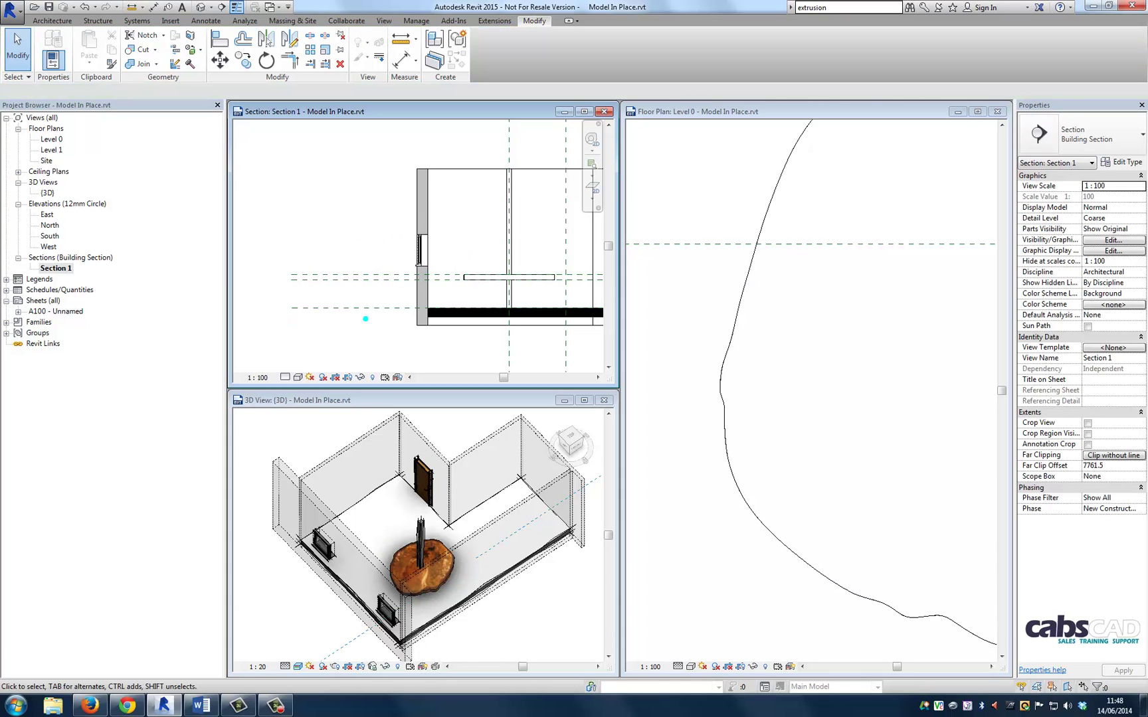
pyautogui.click(473, 592)
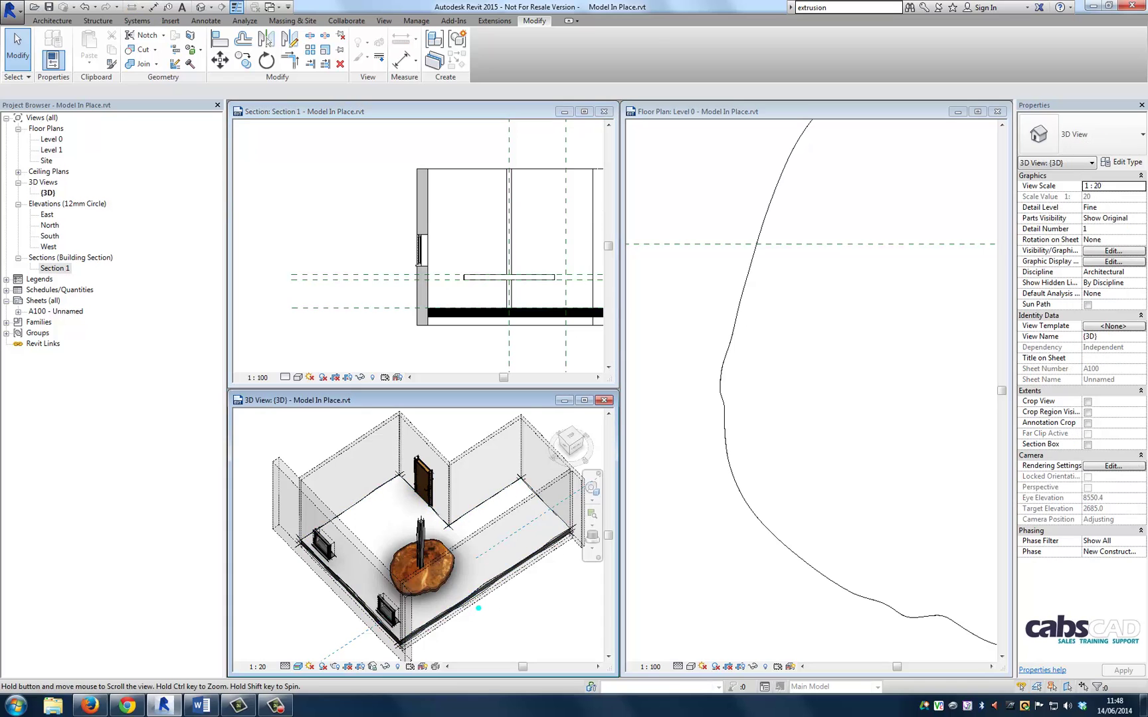
pyautogui.scroll(5, 473, 591)
pyautogui.keyDown('shift'); pyautogui.moveTo(473, 591); pyautogui.dragTo(154, 552, button='middle'); pyautogui.keyUp('shift')
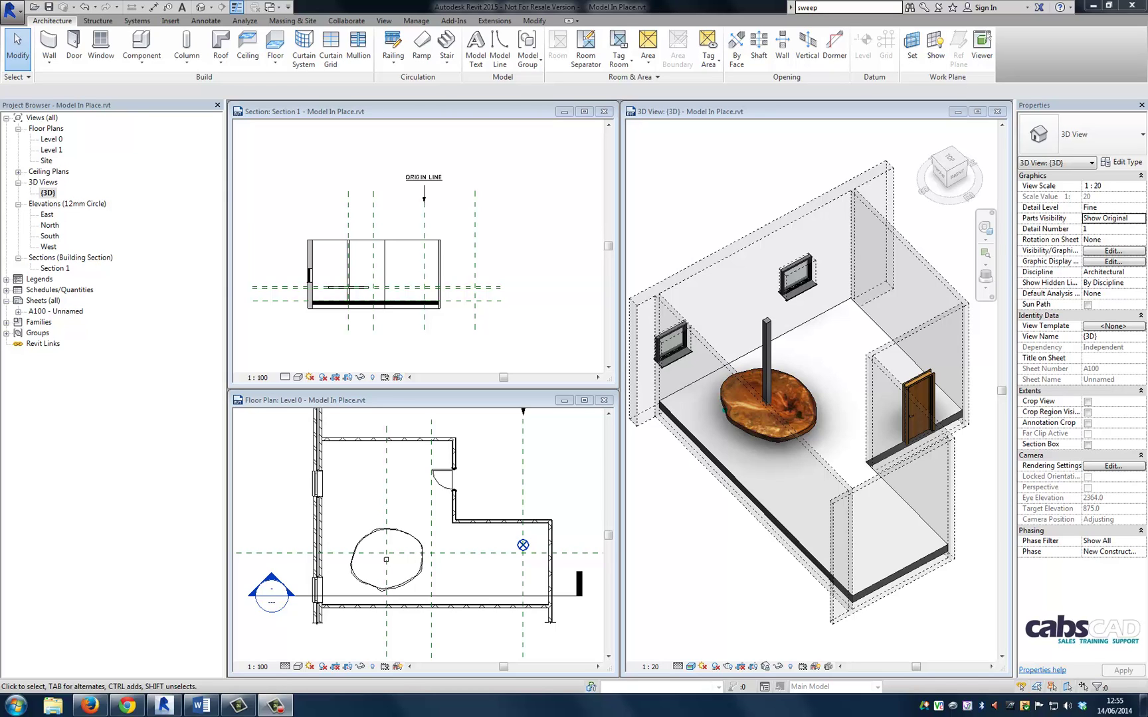
# Reopen the wood table for in-place editing and begin a new Sweep.
pyautogui.scroll(5, 794, 398)
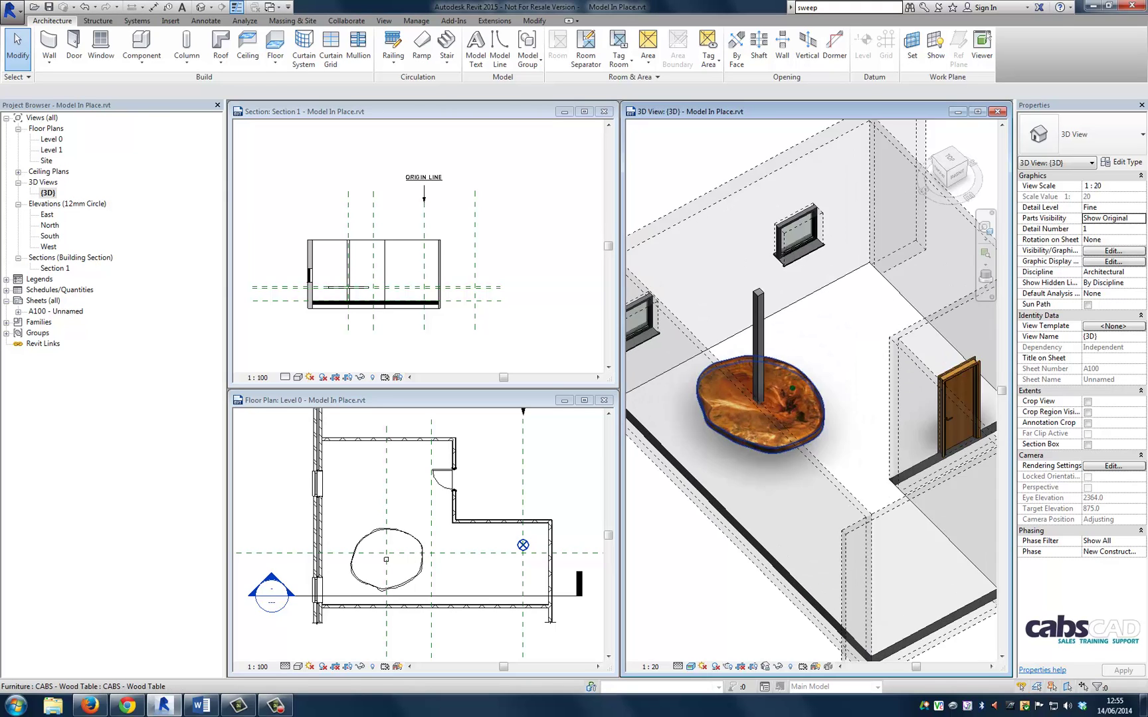
pyautogui.click(744, 445)
pyautogui.moveTo(744, 445); pyautogui.dragTo(800, 463, button='middle')
pyautogui.click(498, 66)
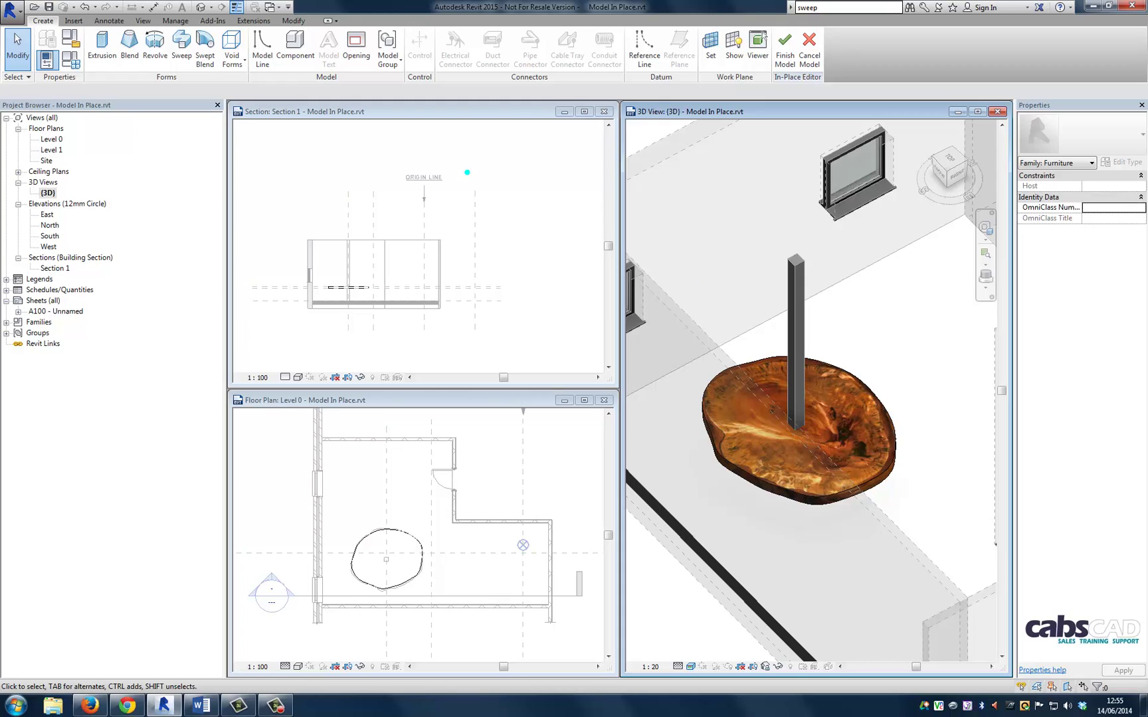
pyautogui.click(182, 47)
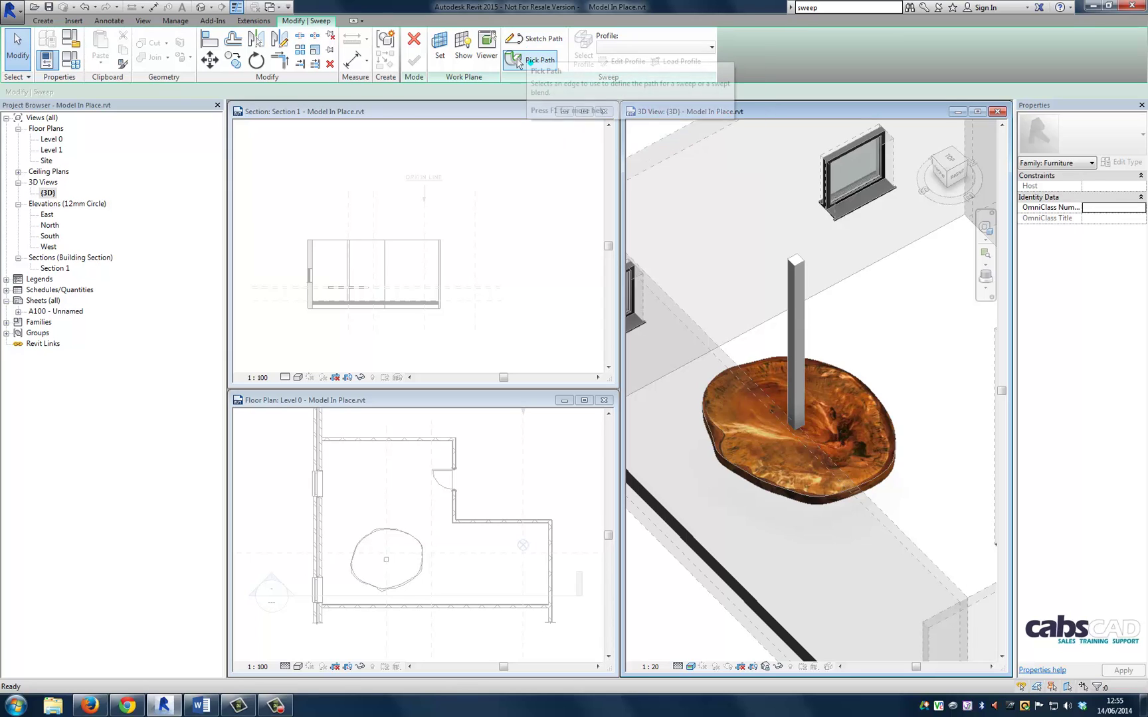
# Pick the table top's outer rim edge as the sweep path and finish the path.
pyautogui.click(517, 61)
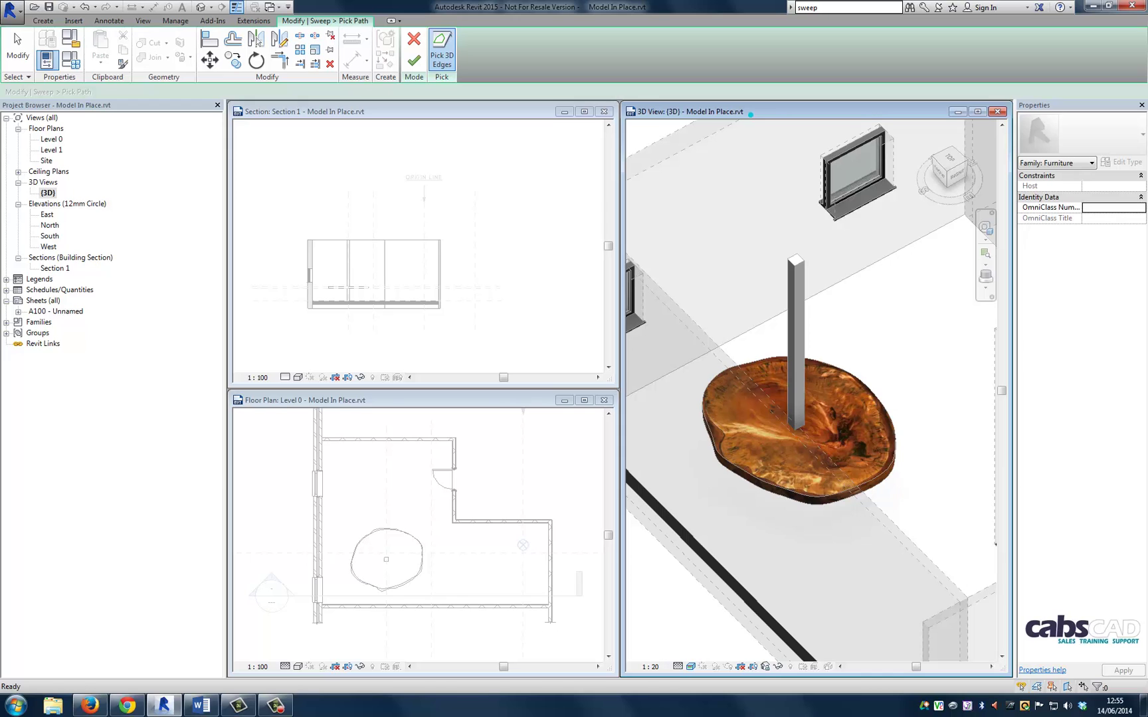
pyautogui.scroll(5, 924, 397)
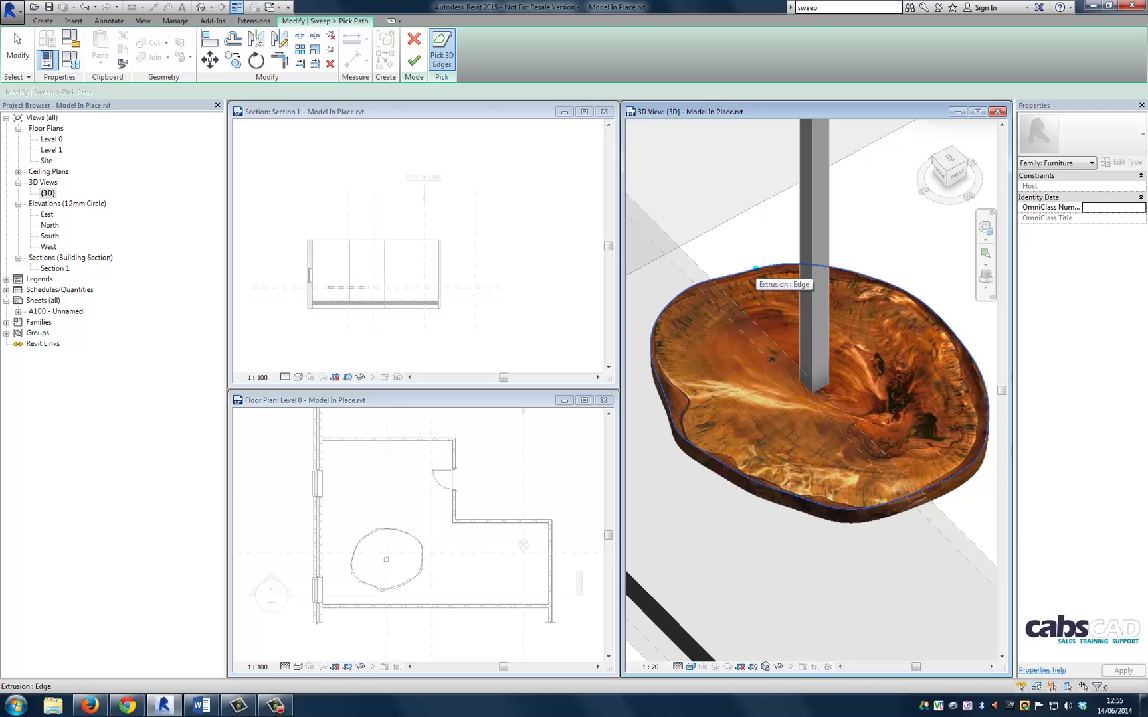
pyautogui.click(756, 268)
pyautogui.scroll(5, 834, 421)
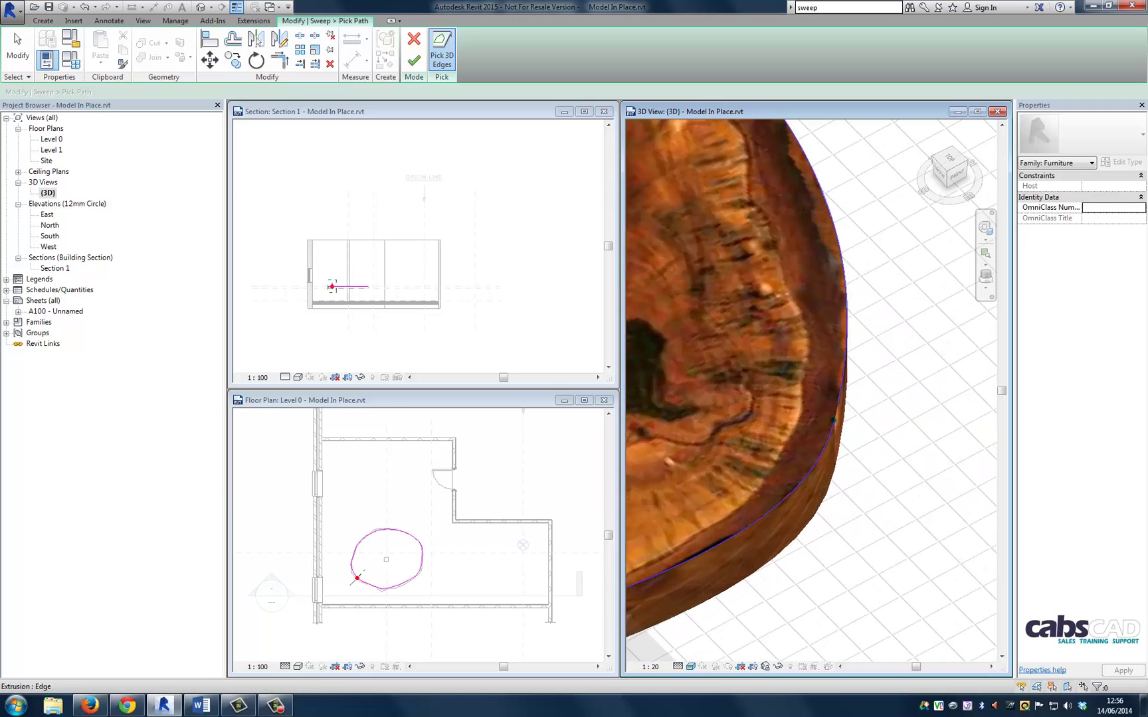
pyautogui.scroll(2, 834, 421)
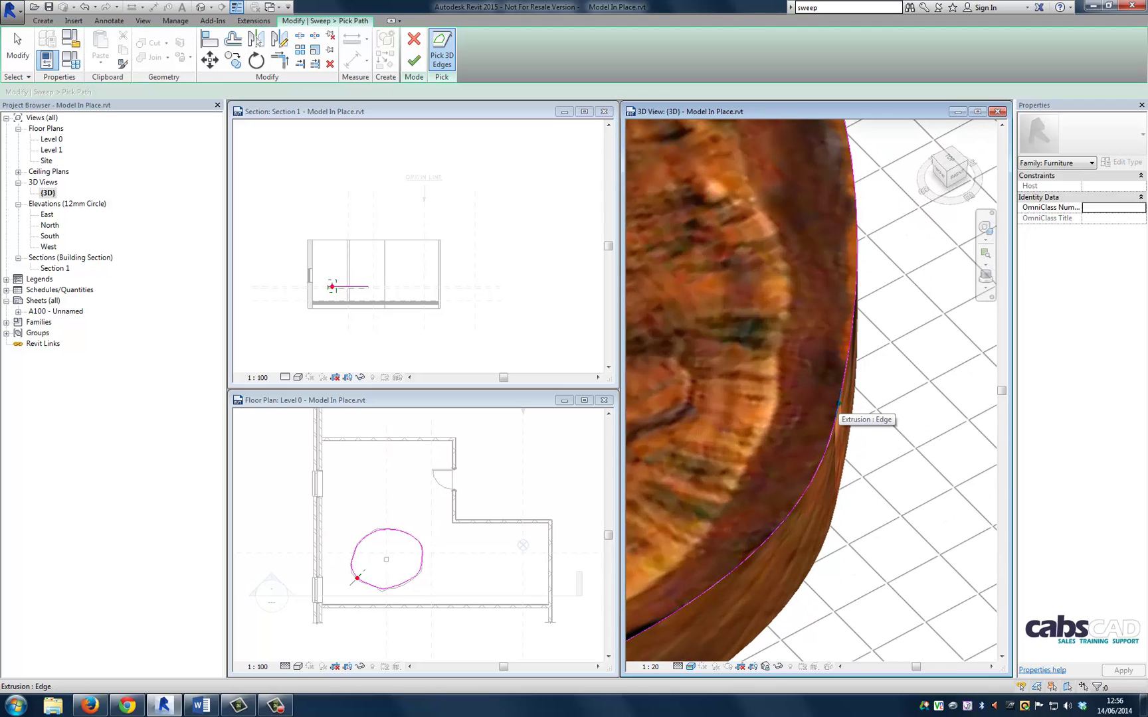
pyautogui.scroll(-7, 897, 376)
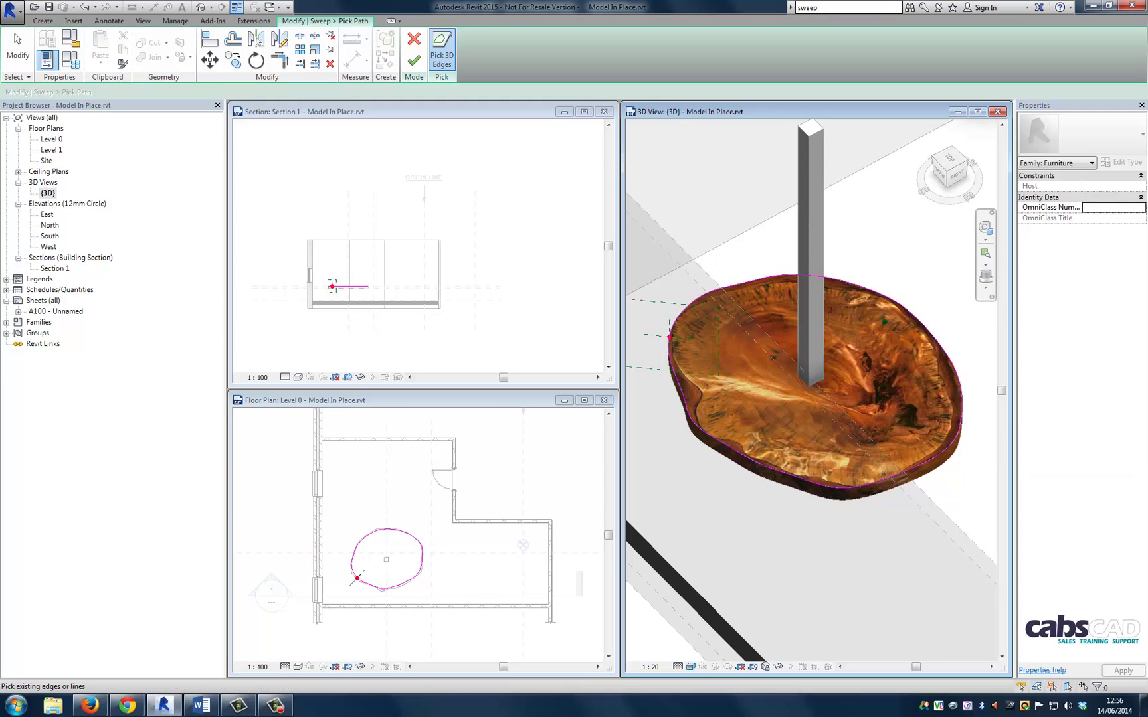
pyautogui.click(413, 61)
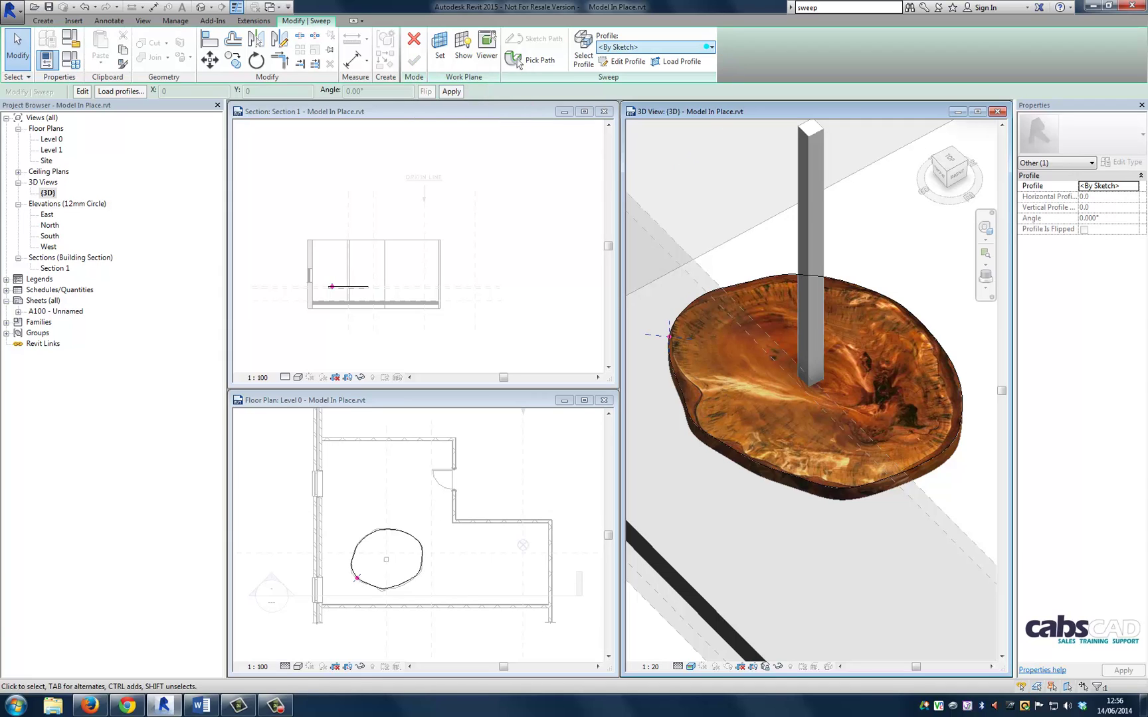
# Keep the sweep profile as <By Sketch>, start editing it, and zoom in on the table top's left rim.
pyautogui.click(706, 46)
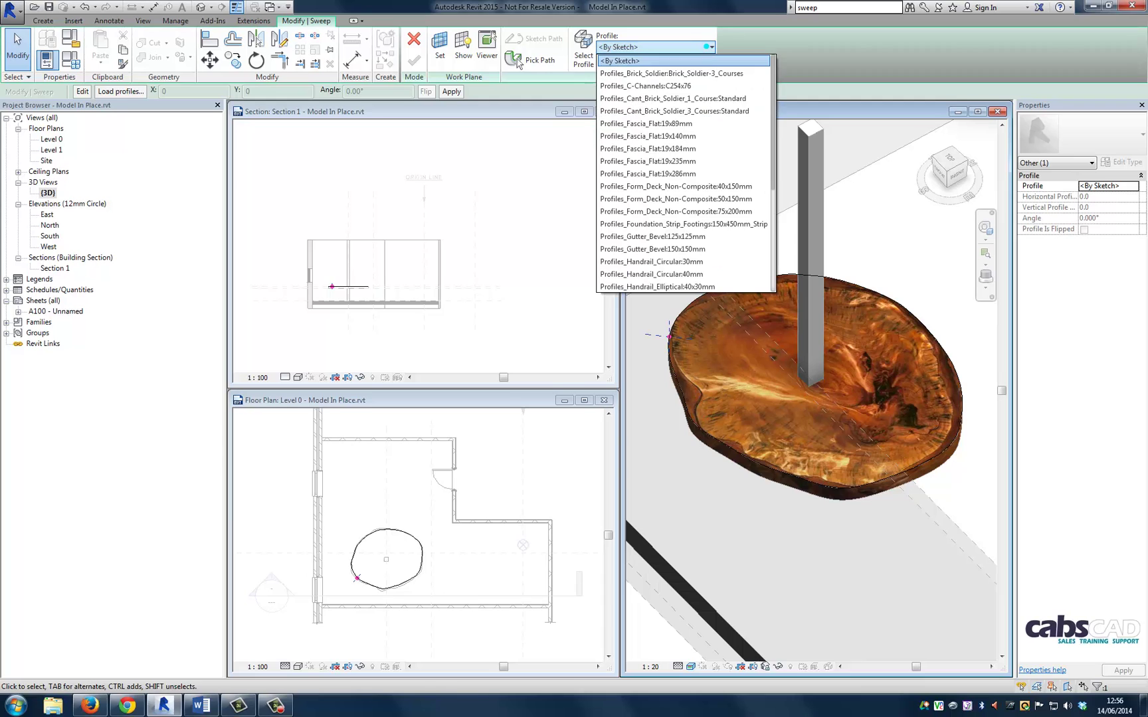
pyautogui.click(759, 44)
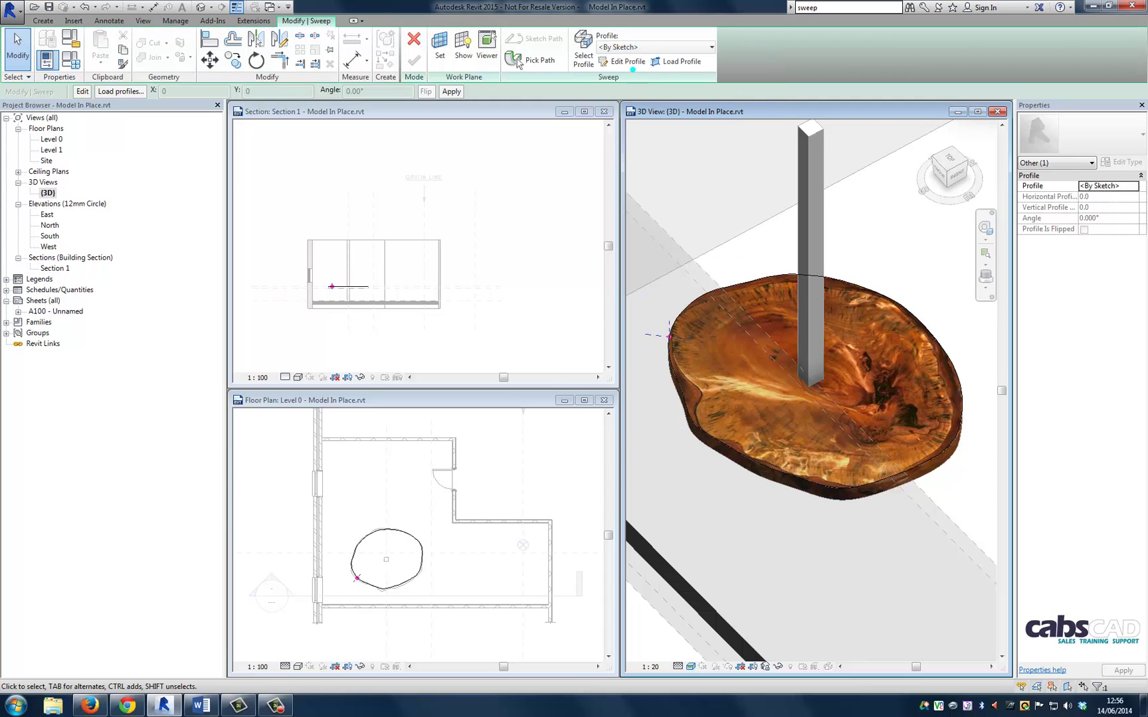
pyautogui.click(628, 63)
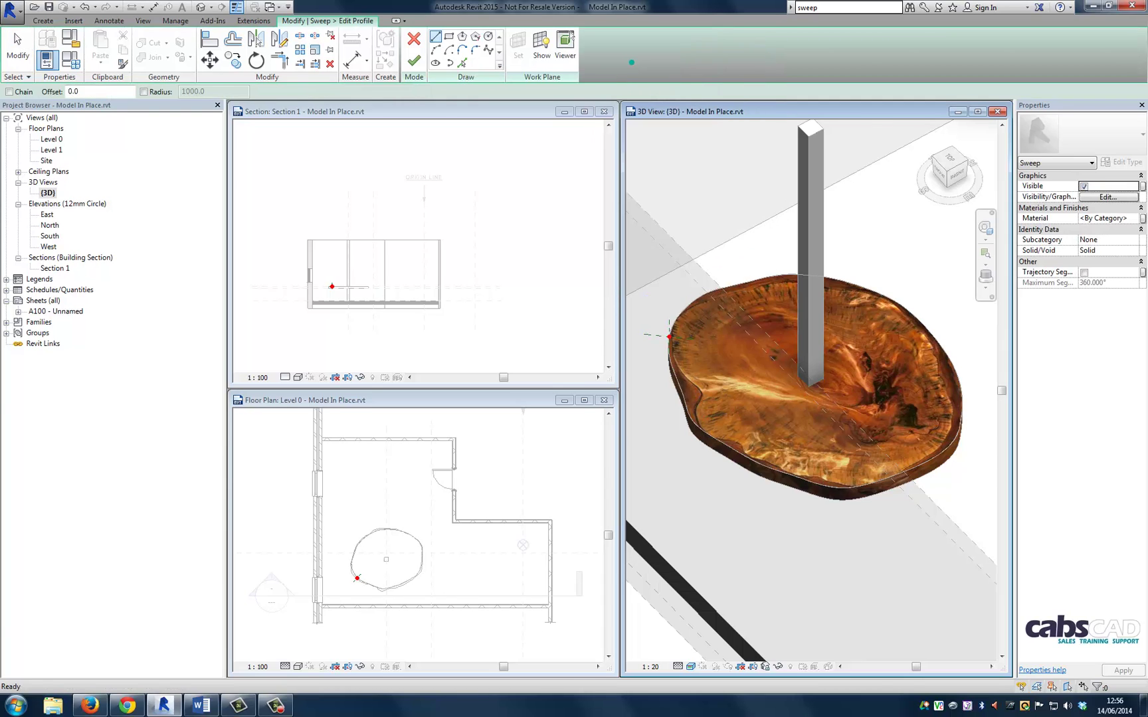
pyautogui.scroll(5, 638, 332)
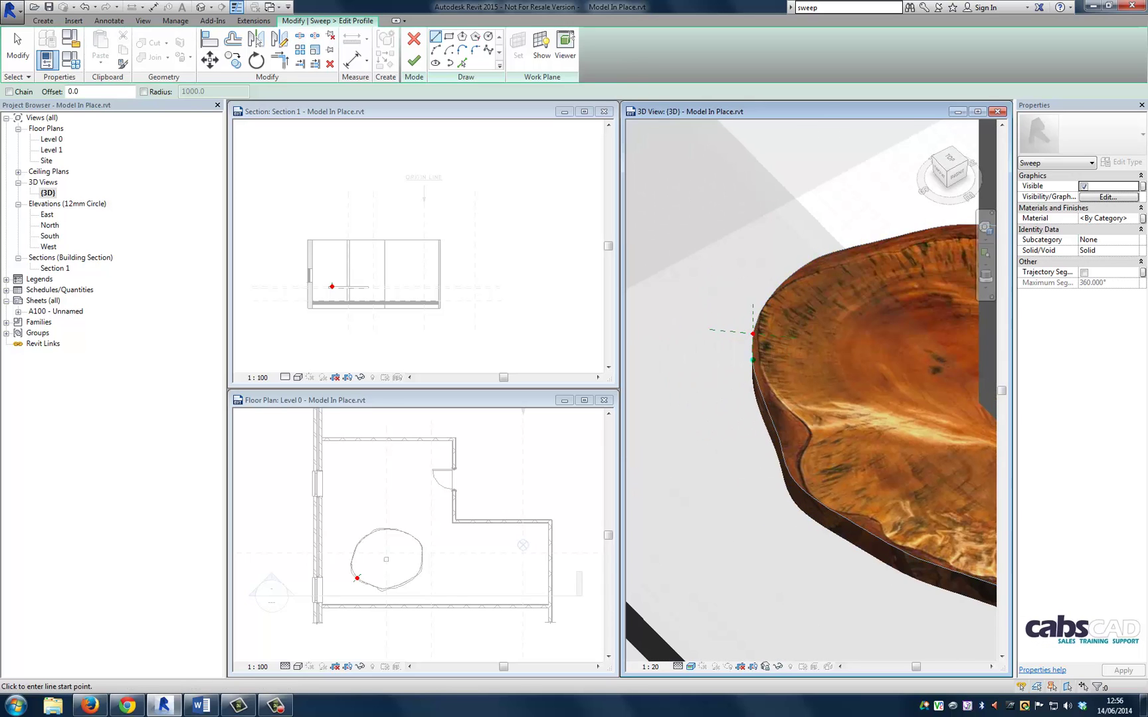
pyautogui.moveTo(811, 372); pyautogui.dragTo(824, 376, button='middle')
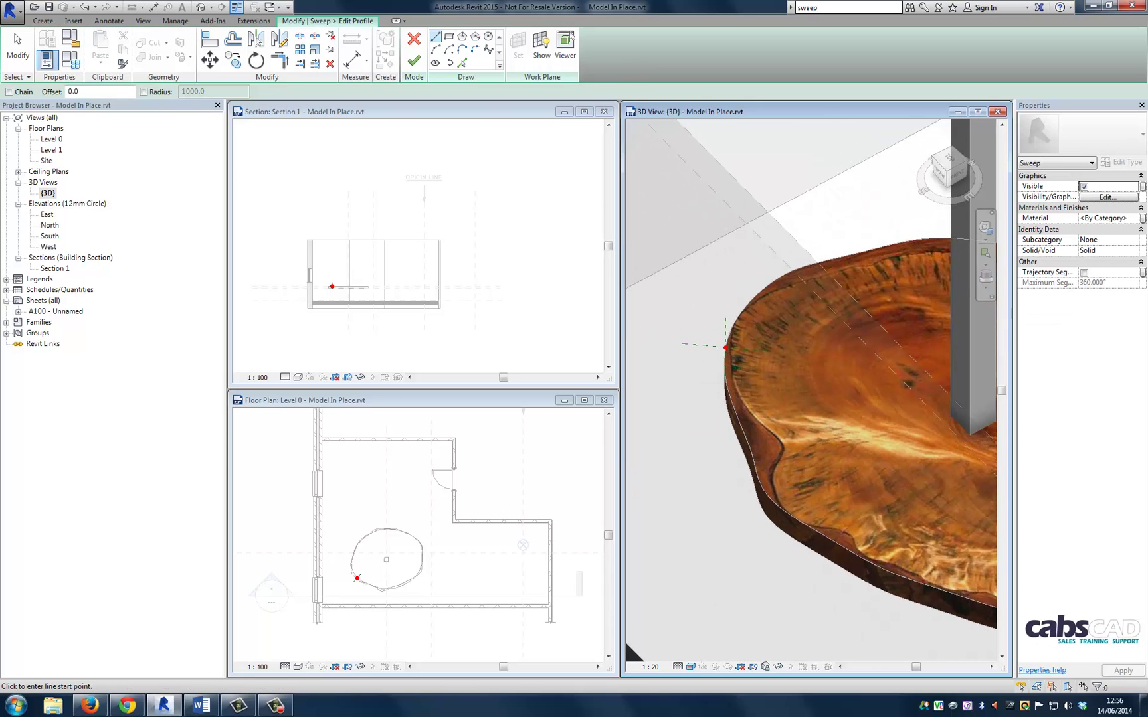
pyautogui.keyDown('shift'); pyautogui.moveTo(711, 373); pyautogui.dragTo(689, 374, button='middle'); pyautogui.keyUp('shift')
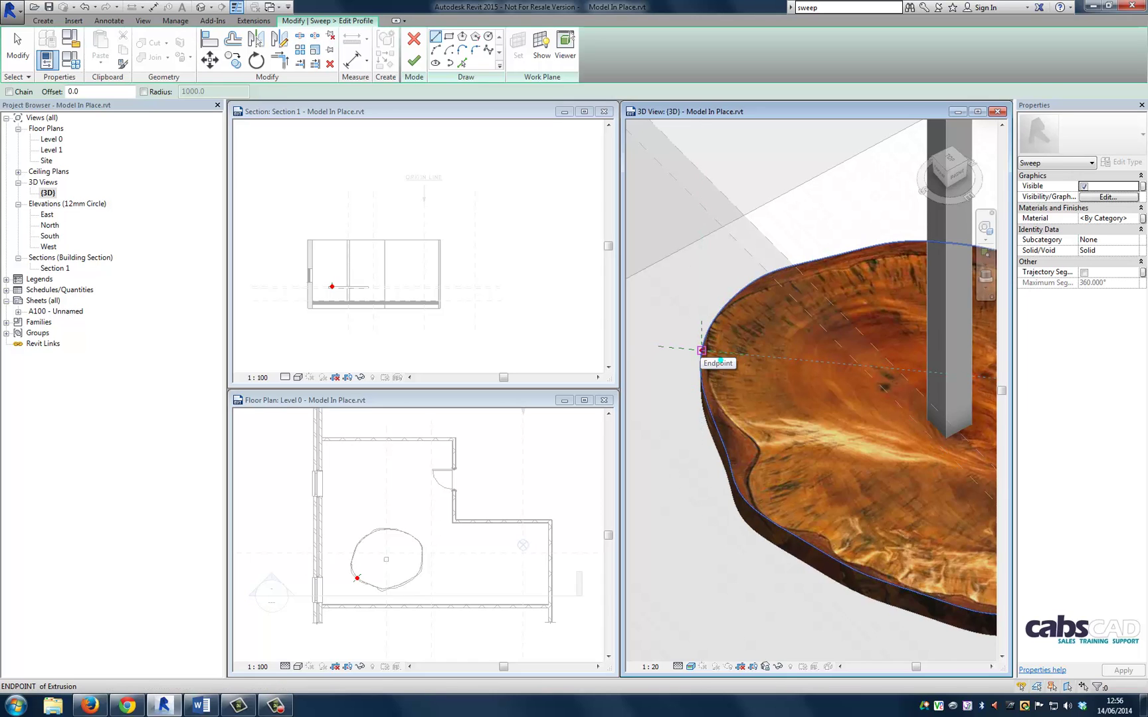
pyautogui.keyDown('shift'); pyautogui.moveTo(702, 350); pyautogui.dragTo(677, 322, button='middle'); pyautogui.keyUp('shift')
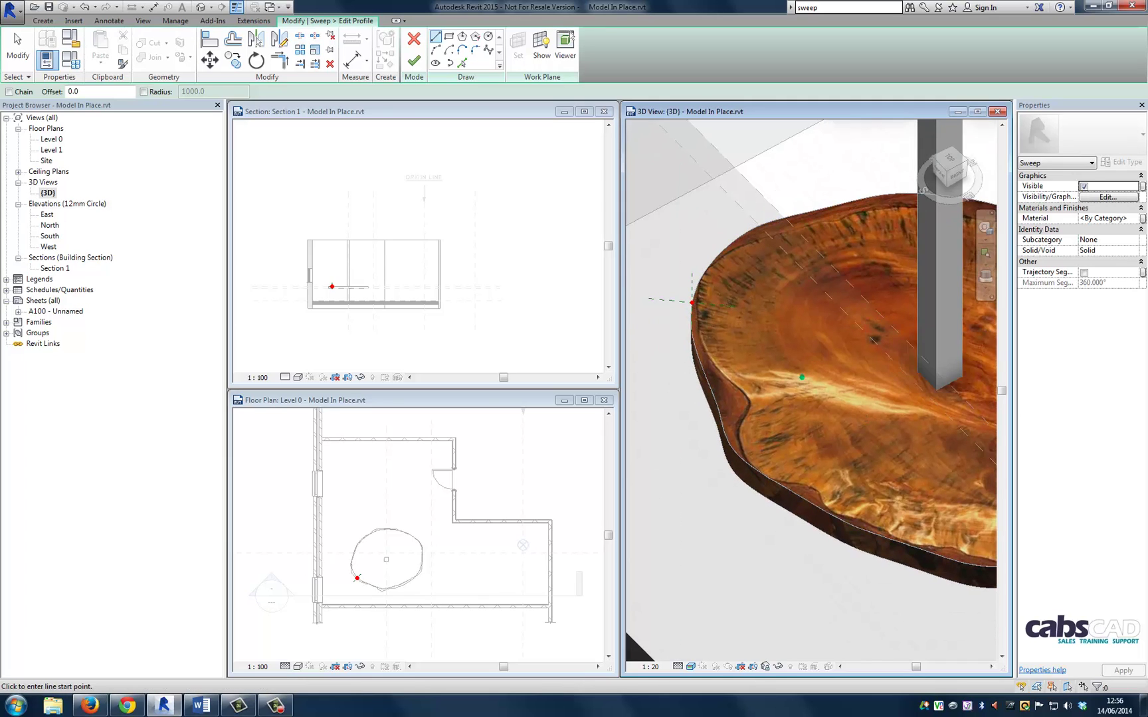
pyautogui.keyDown('shift'); pyautogui.moveTo(677, 322); pyautogui.dragTo(711, 290, button='middle'); pyautogui.keyUp('shift')
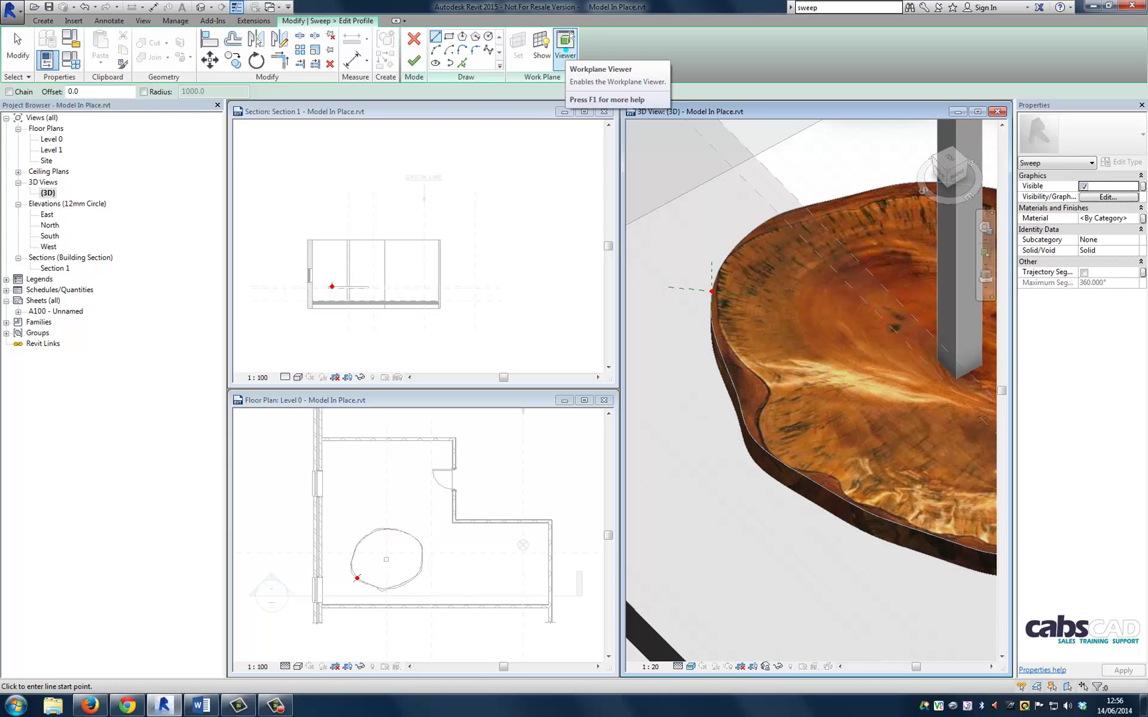
# In the Workplane Viewer, sketch a 20-wide rectangle hanging down from the reference plane intersection at the rim.
pyautogui.click(566, 41)
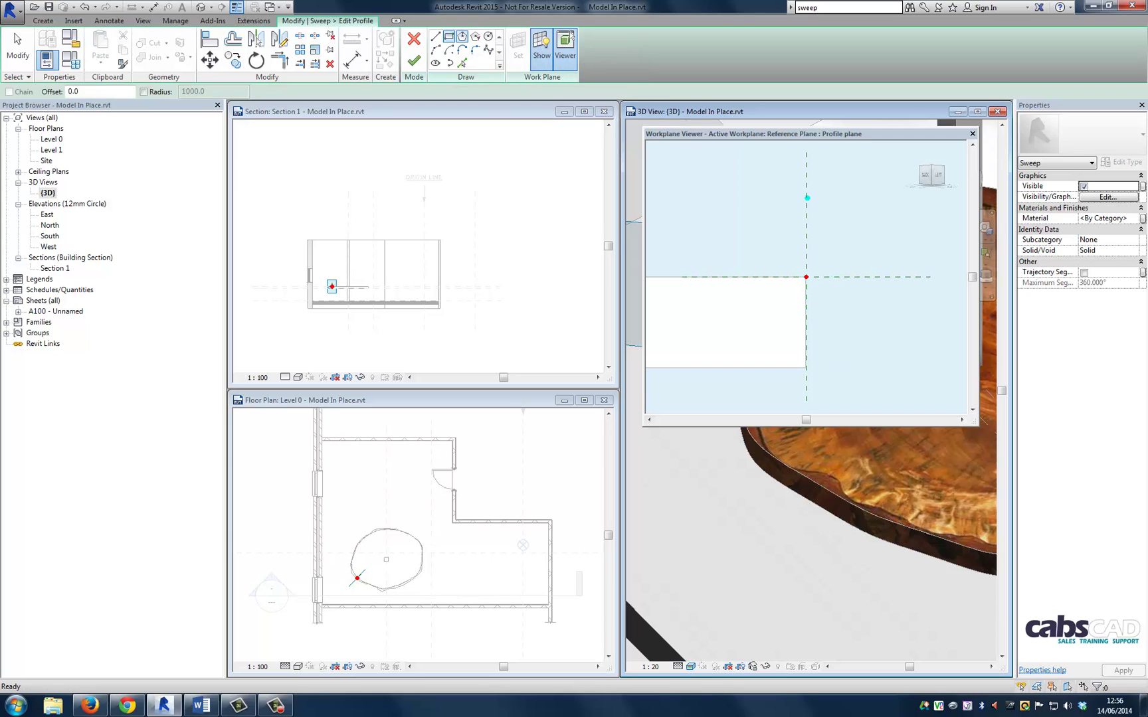
pyautogui.moveTo(831, 318); pyautogui.dragTo(776, 289, button='middle')
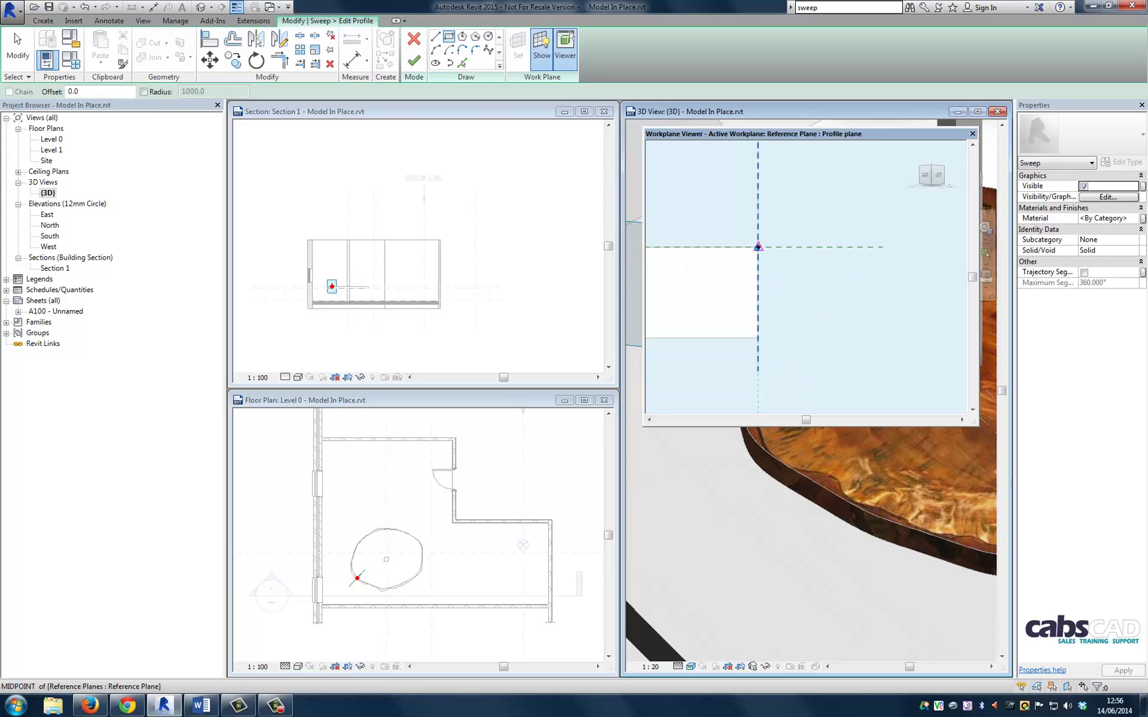
pyautogui.click(758, 247)
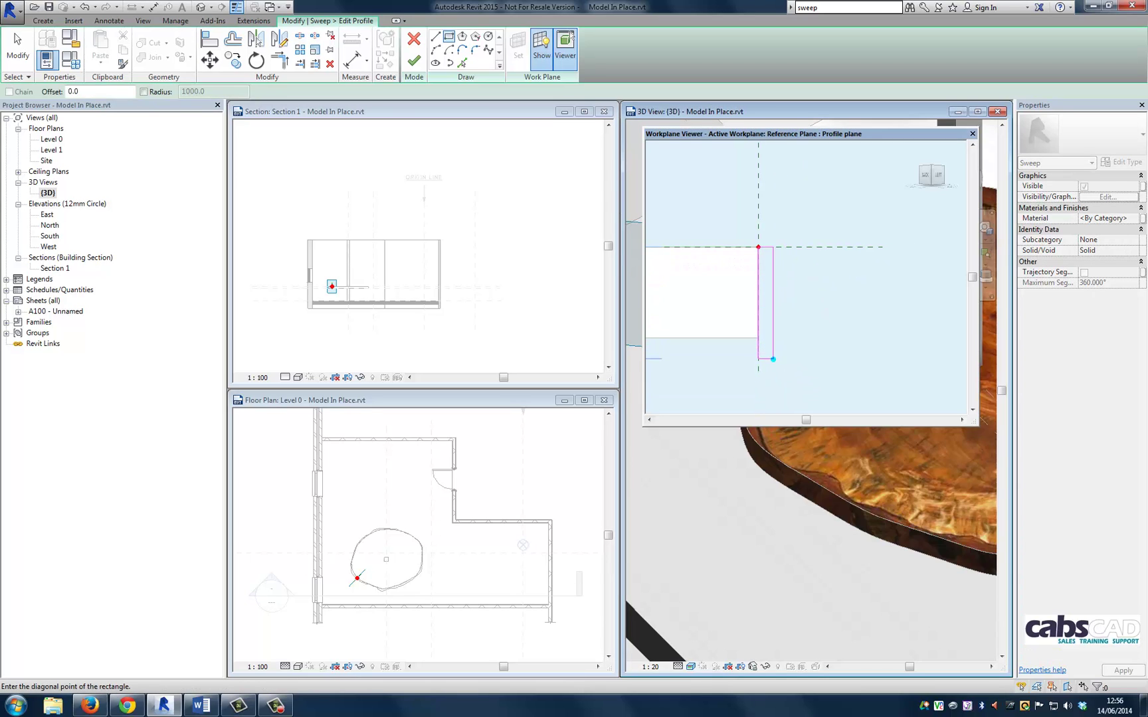
pyautogui.click(771, 360)
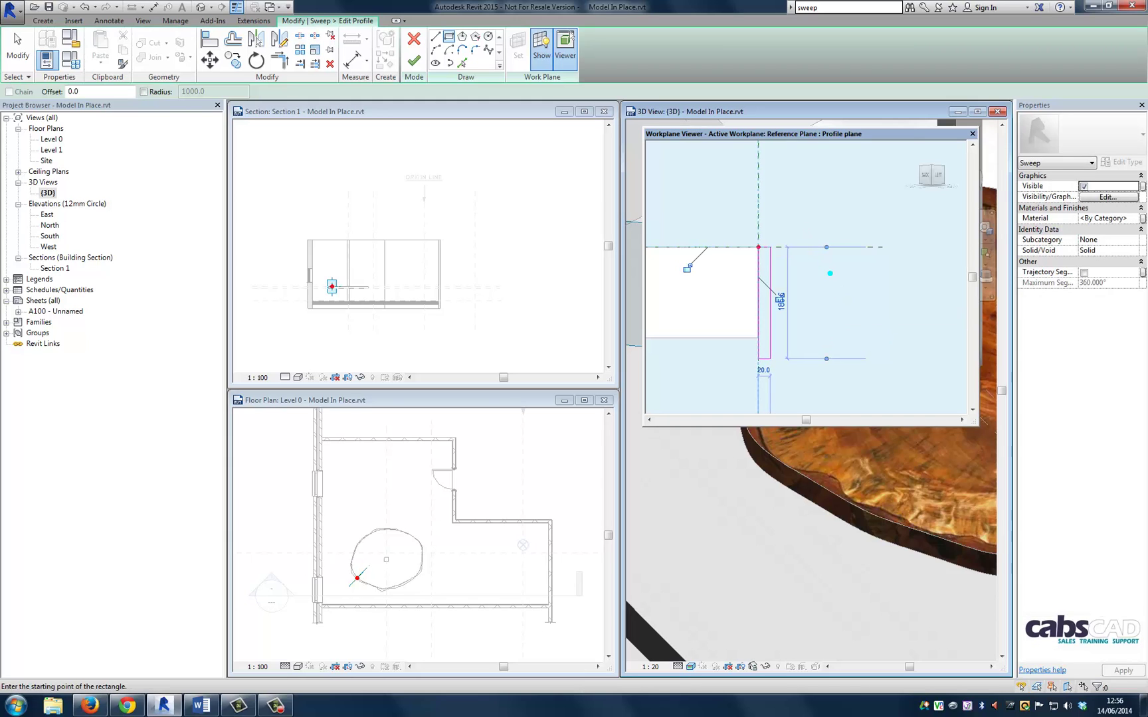
pyautogui.press('Escape')
pyautogui.press('Escape')
pyautogui.click(972, 134)
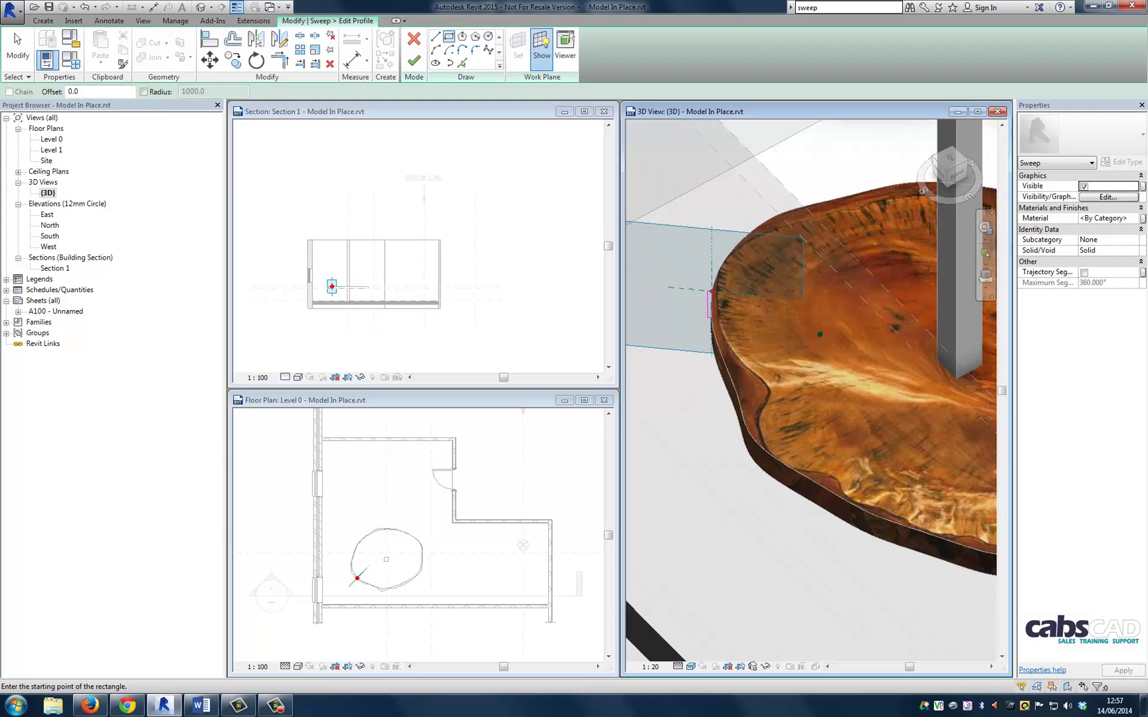
# Orbit around the table top's edge to check the rectangular profile, cancelling the rectangle tool.
pyautogui.press('r')
pyautogui.press('c')
pyautogui.keyDown('shift'); pyautogui.moveTo(810, 399); pyautogui.dragTo(821, 362, button='middle'); pyautogui.keyUp('shift')
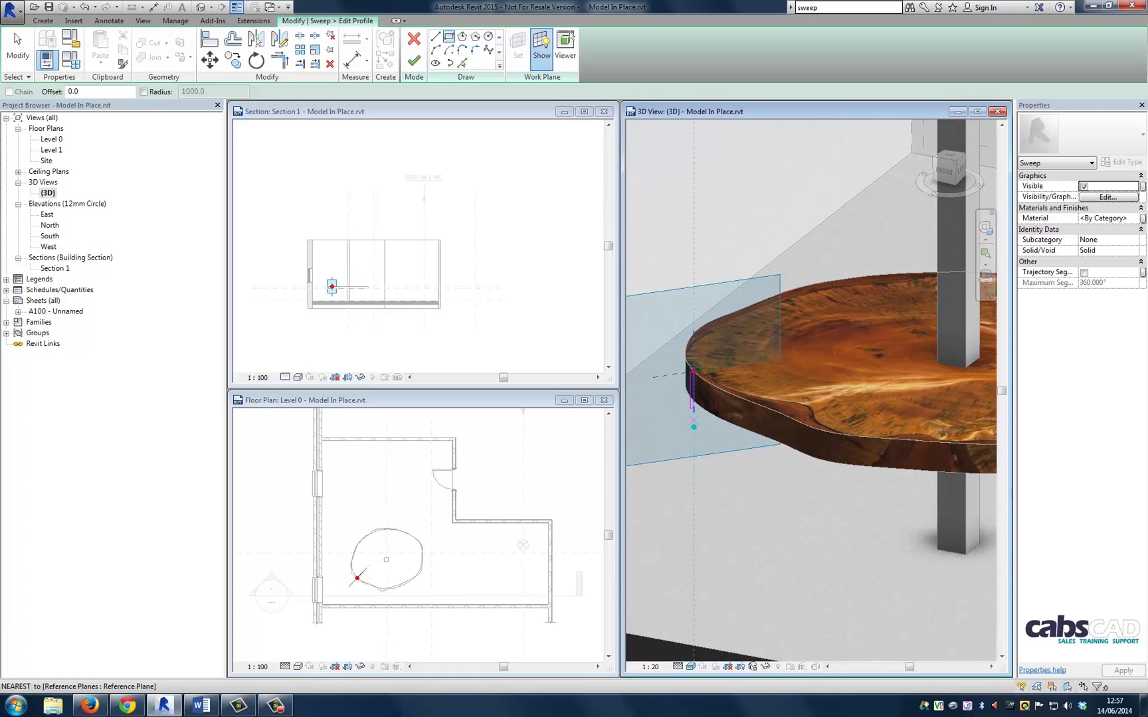
pyautogui.keyDown('shift'); pyautogui.moveTo(694, 410); pyautogui.dragTo(701, 461, button='middle'); pyautogui.keyUp('shift')
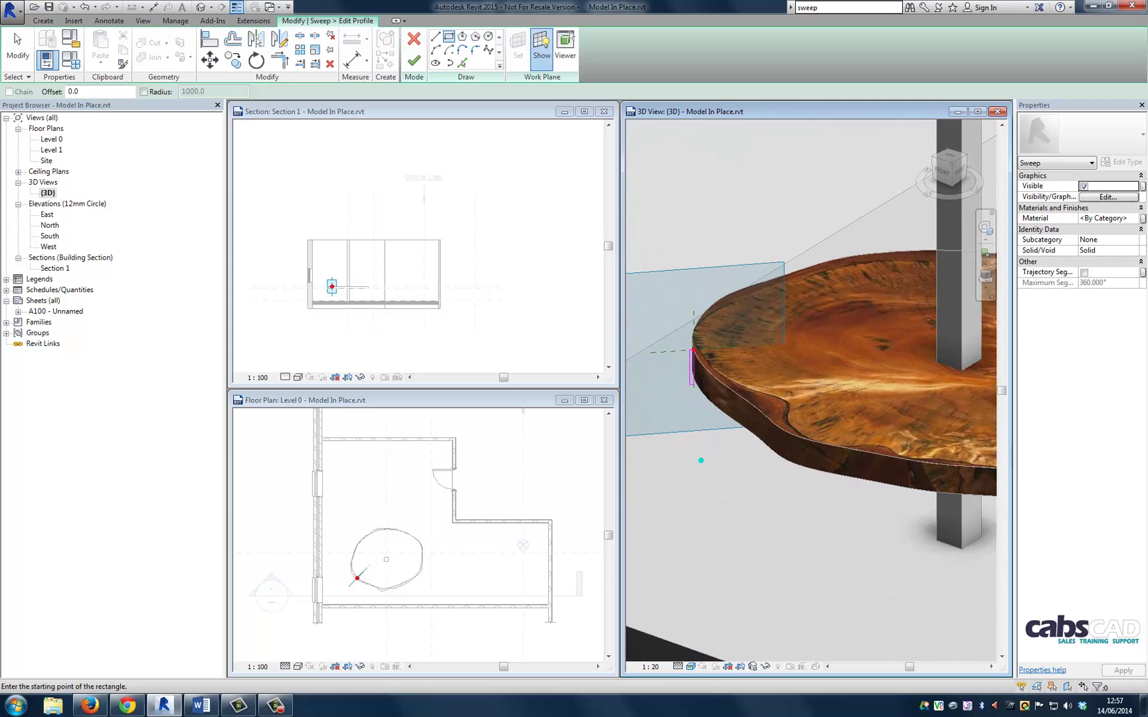
pyautogui.press('Escape')
pyautogui.moveTo(851, 412); pyautogui.dragTo(851, 431, button='middle')
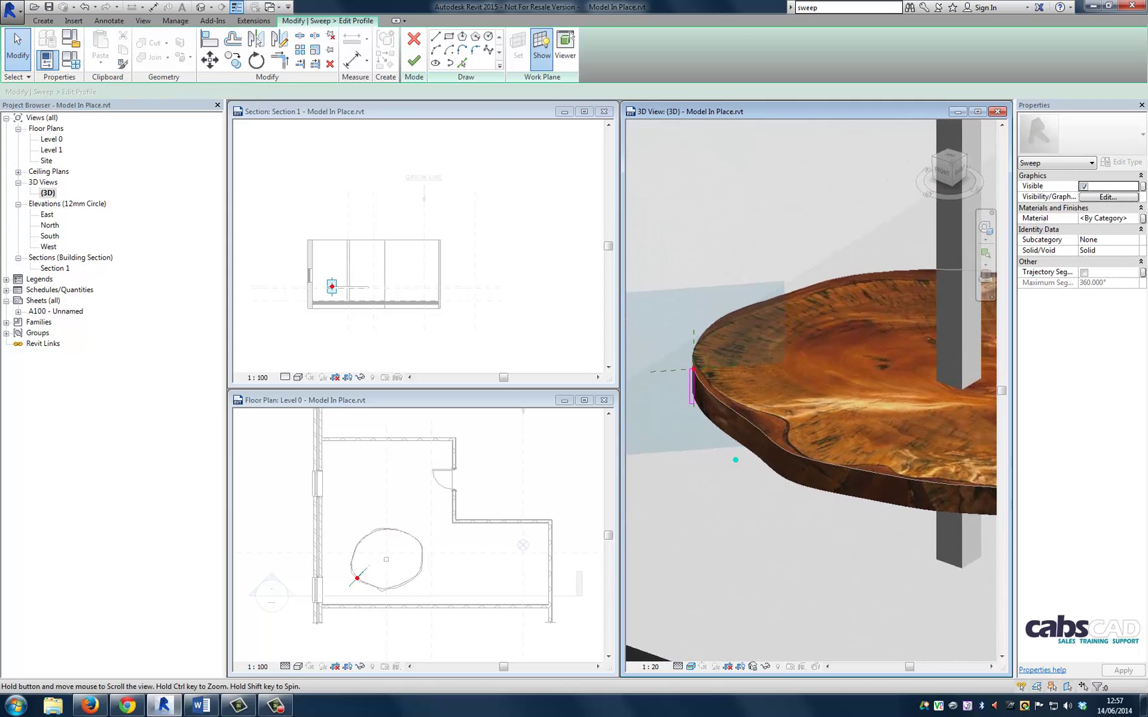
# Set the sweep's material to Aluminium and finish the profile sketch.
pyautogui.click(1129, 219)
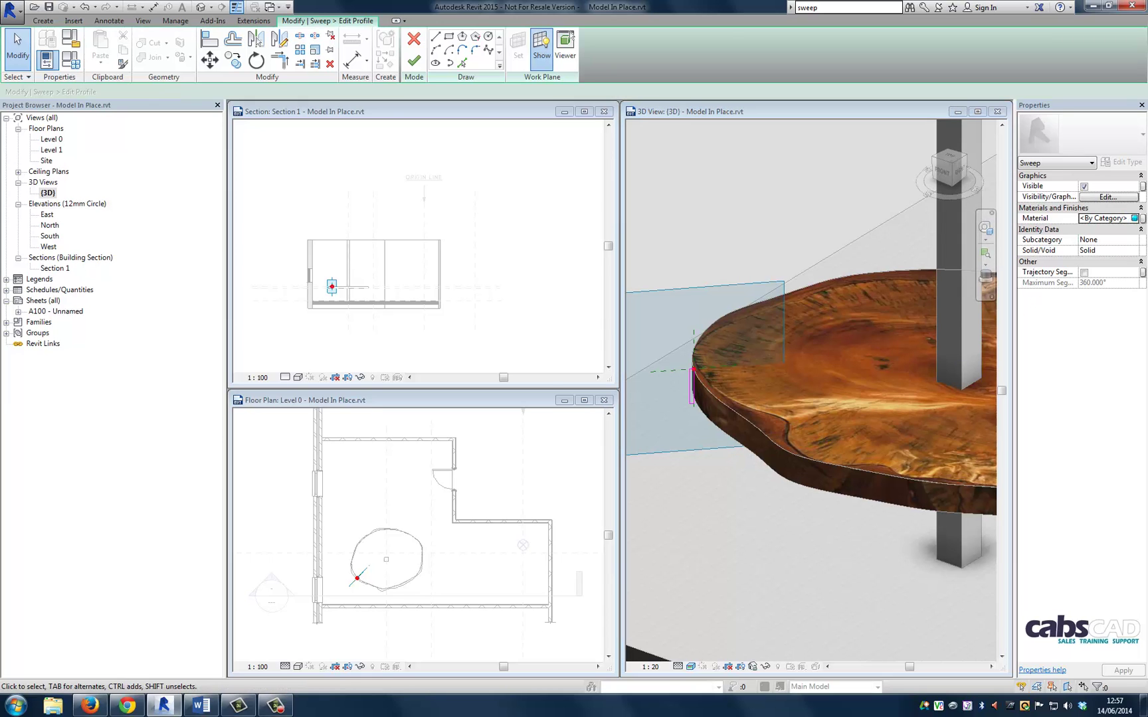
pyautogui.click(1135, 218)
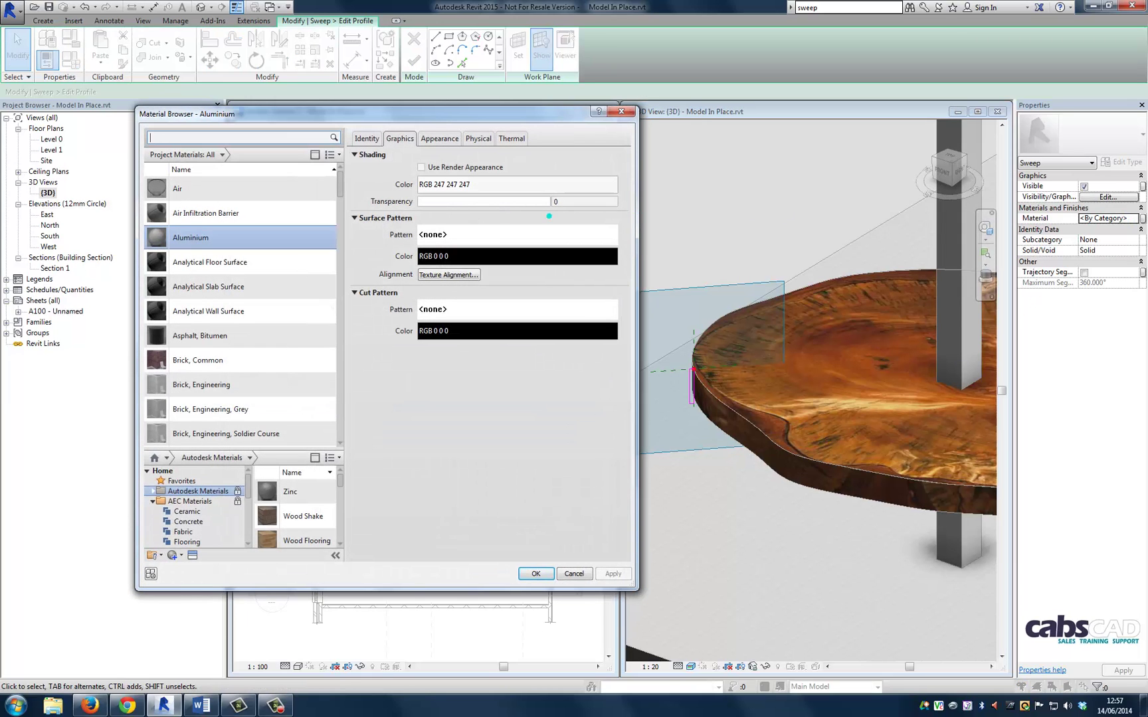
pyautogui.click(536, 574)
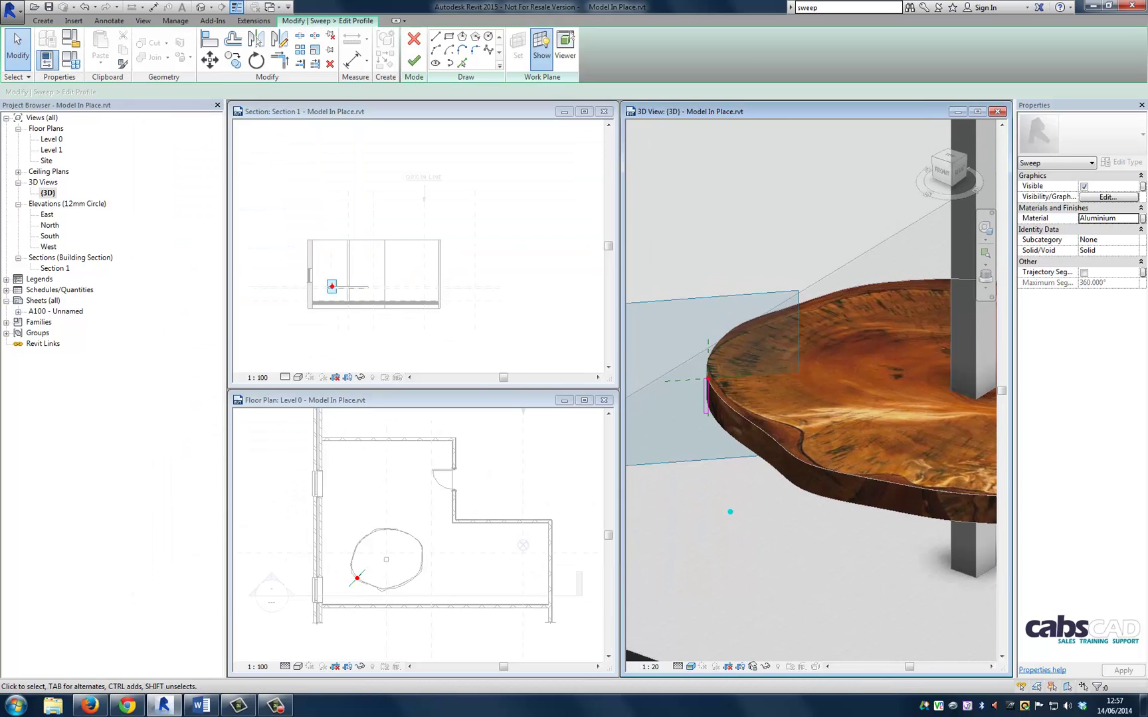
pyautogui.click(414, 60)
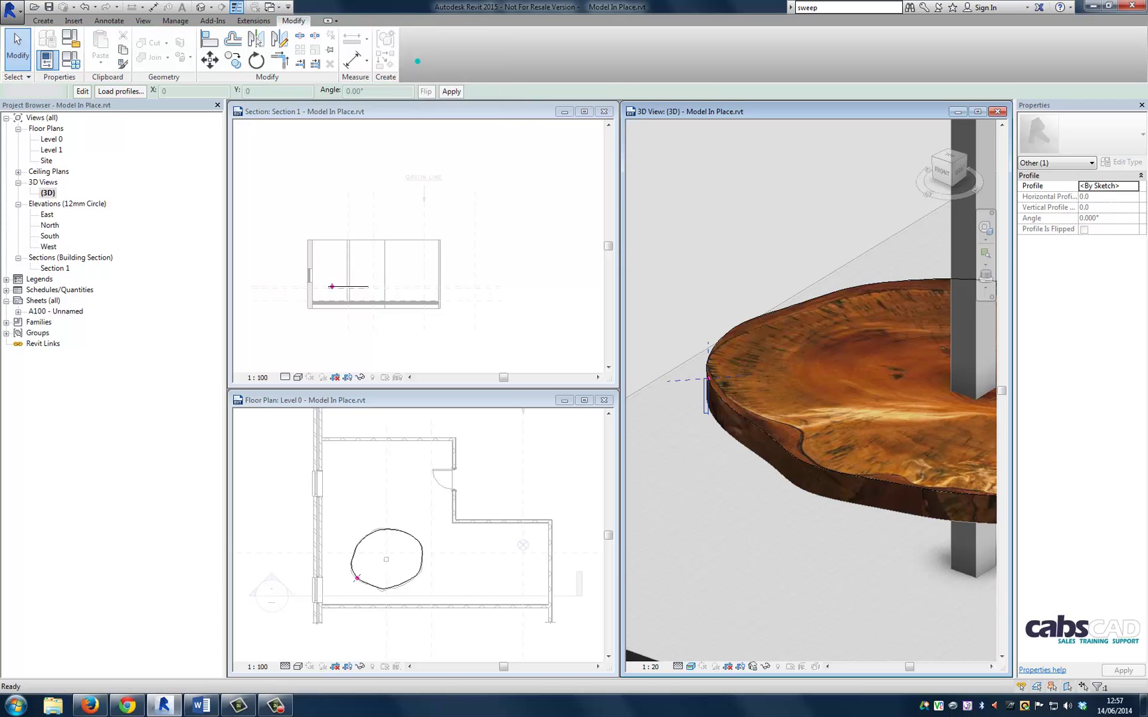
# Complete the aluminium rim sweep, review the whole table top, and finish the in-place table model.
pyautogui.click(414, 61)
pyautogui.keyDown('shift'); pyautogui.moveTo(790, 524); pyautogui.dragTo(662, 475, button='middle'); pyautogui.keyUp('shift')
pyautogui.press('Escape')
pyautogui.scroll(2, 710, 535)
pyautogui.scroll(4, 710, 535)
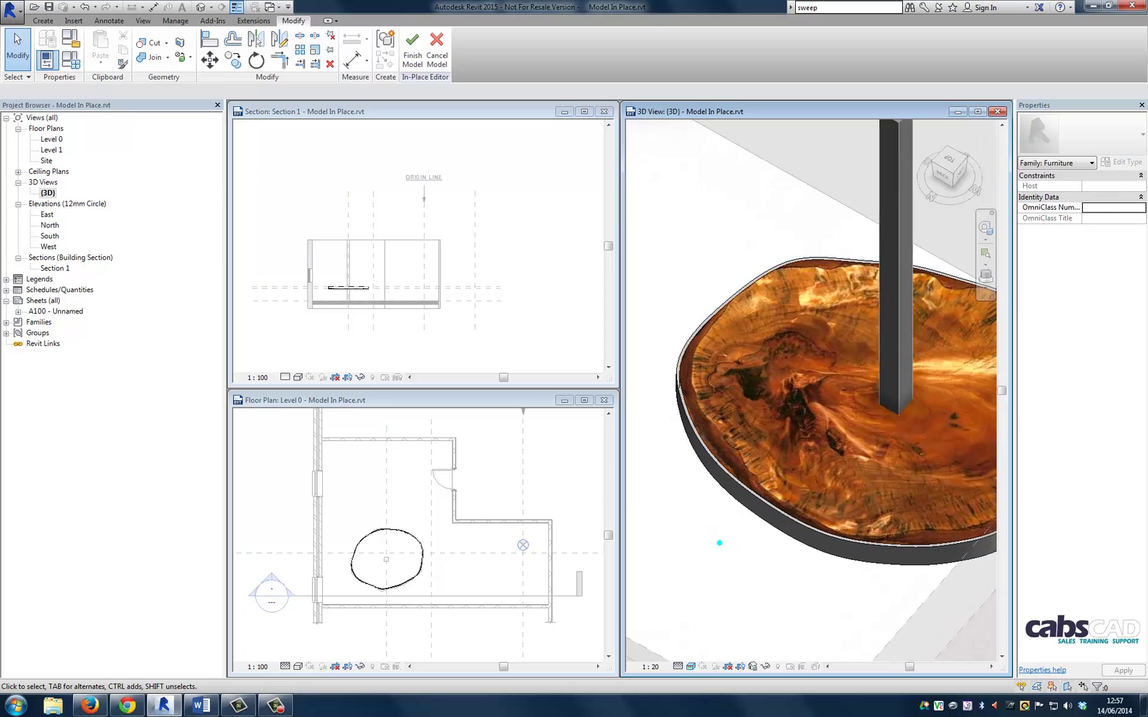
pyautogui.click(412, 54)
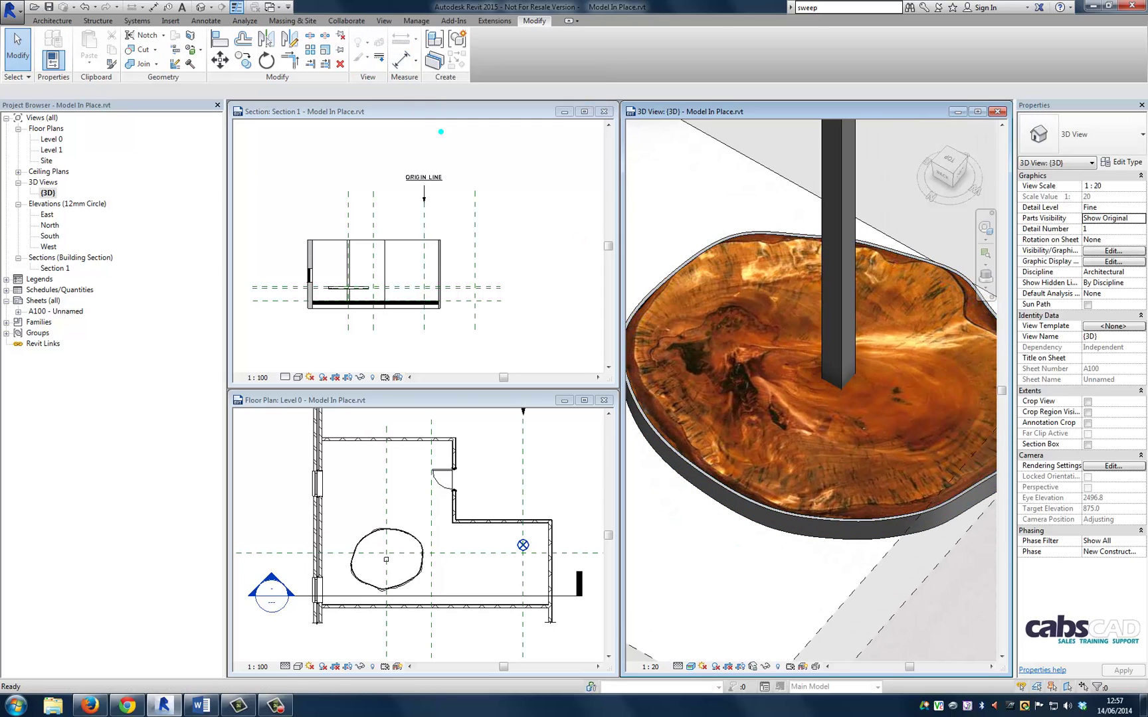